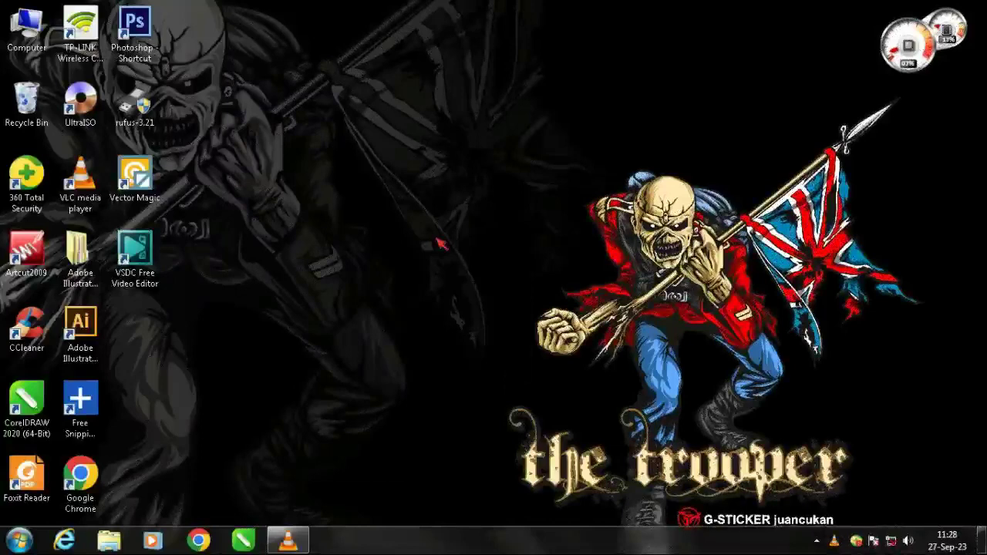
Open the CorelDRAW file KK NO.2 CI VERSI BALI from the kk folder on Local Disk (G:)
{"action": "right_click", "coordinate": [458, 229]}
{"action": "left_click", "coordinate": [501, 271]}
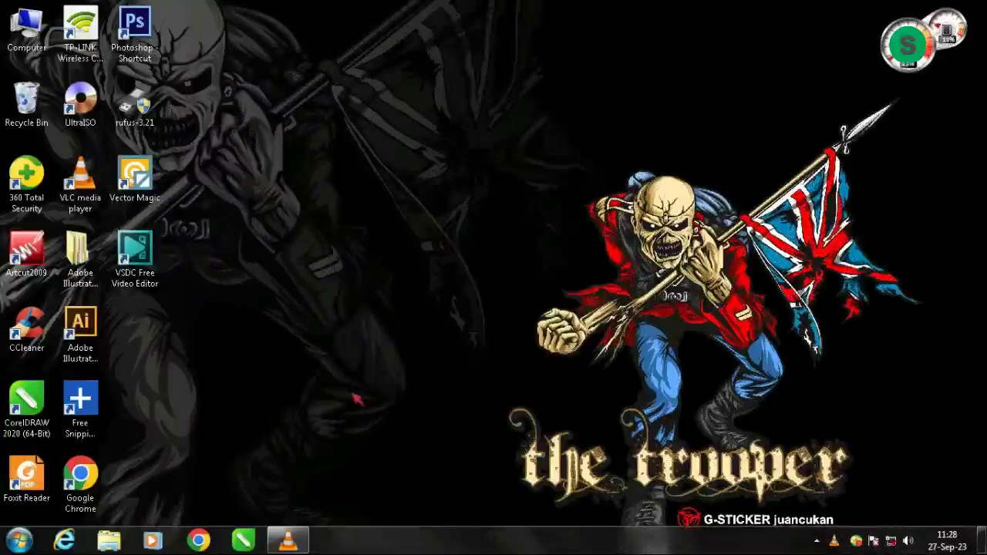
{"action": "left_click", "coordinate": [108, 540]}
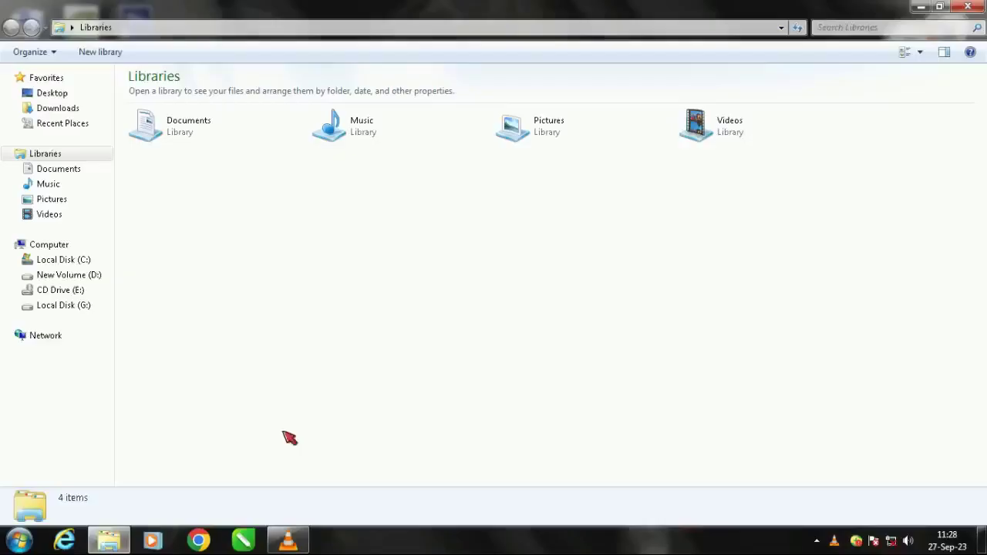
{"action": "left_click", "coordinate": [77, 306]}
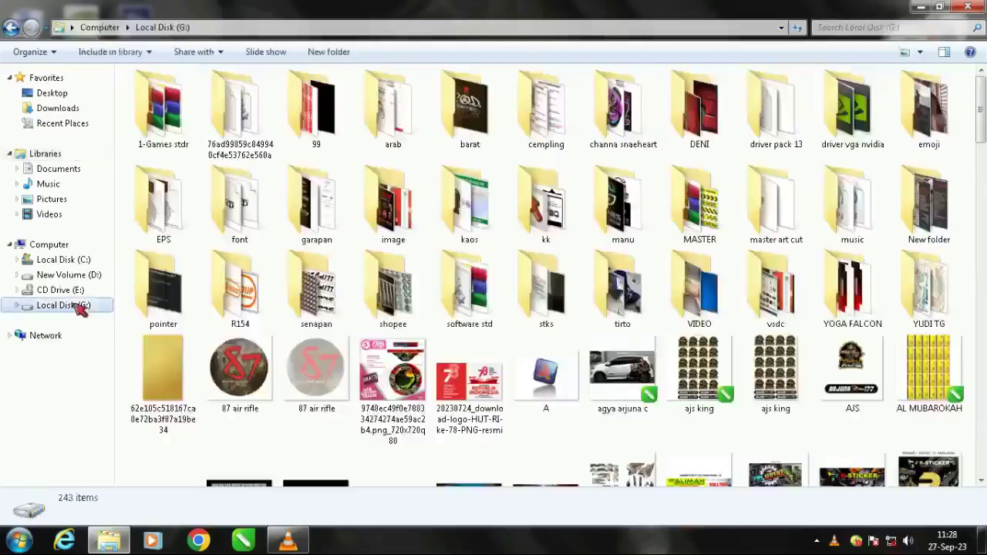
{"action": "double_click", "coordinate": [545, 229]}
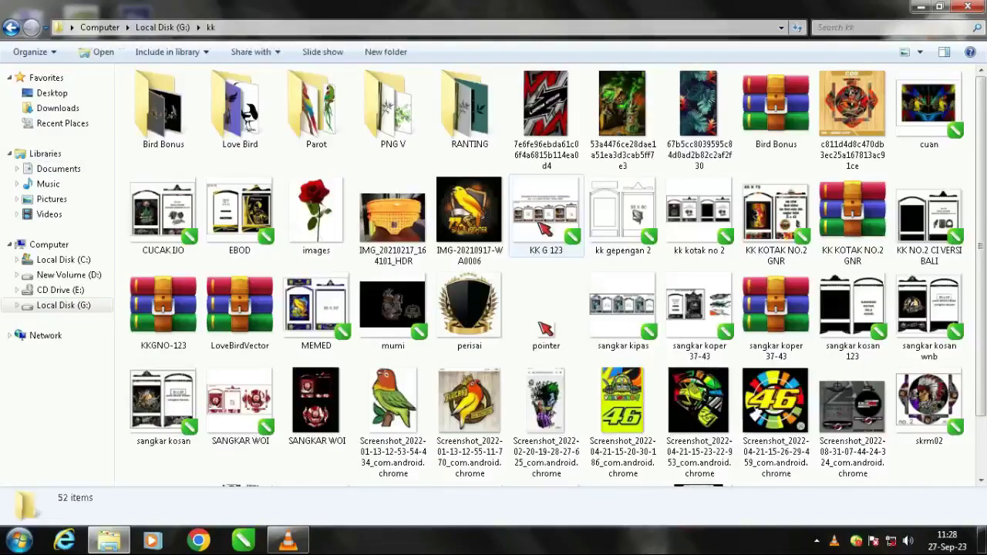
{"action": "right_click", "coordinate": [956, 202]}
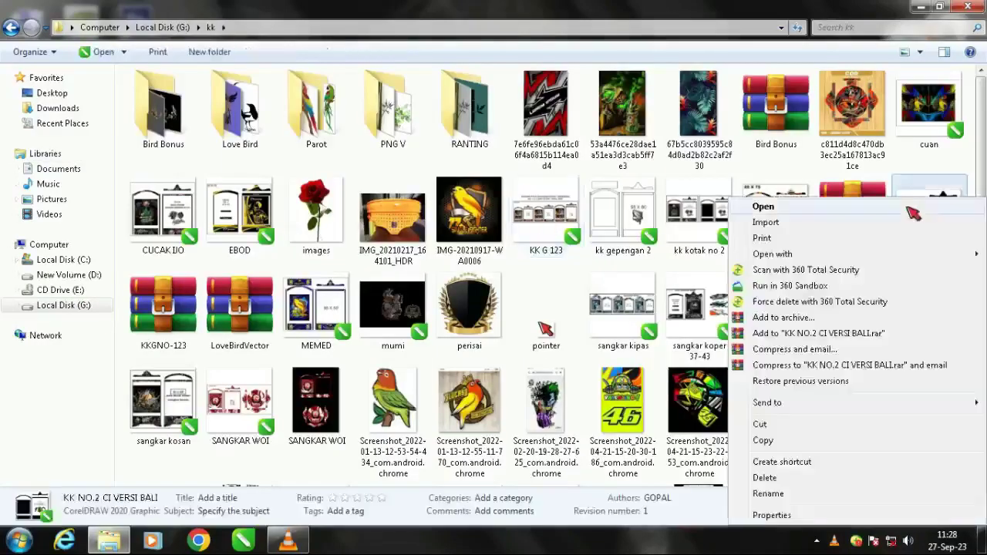
{"action": "left_click", "coordinate": [901, 212]}
{"action": "left_click", "coordinate": [921, 6]}
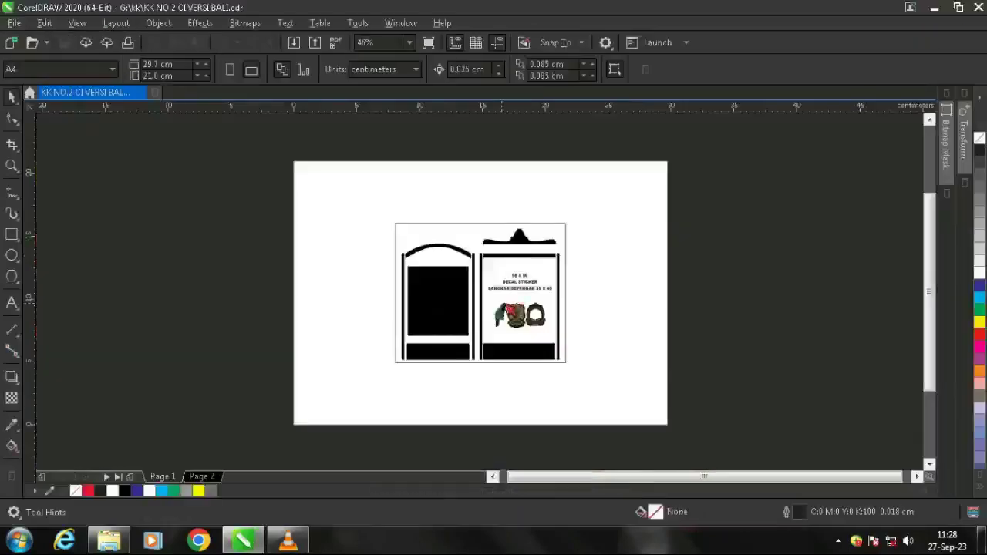
Show page 2 and examine its cage sticker layout and the dimension text beside the artwork
{"action": "left_click", "coordinate": [11, 165]}
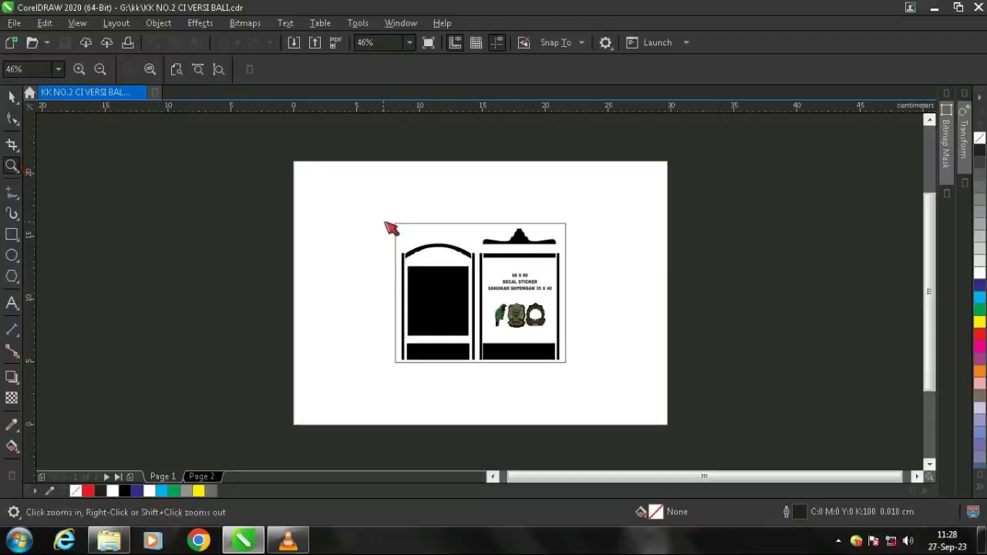
{"action": "left_click_drag", "start_coordinate": [386, 213], "coordinate": [577, 376]}
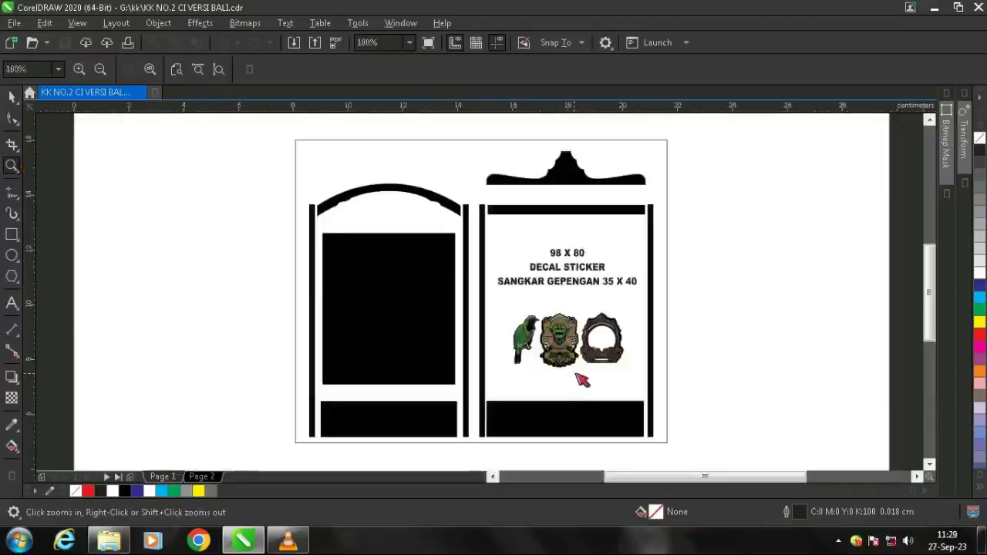
{"action": "left_click", "coordinate": [218, 478]}
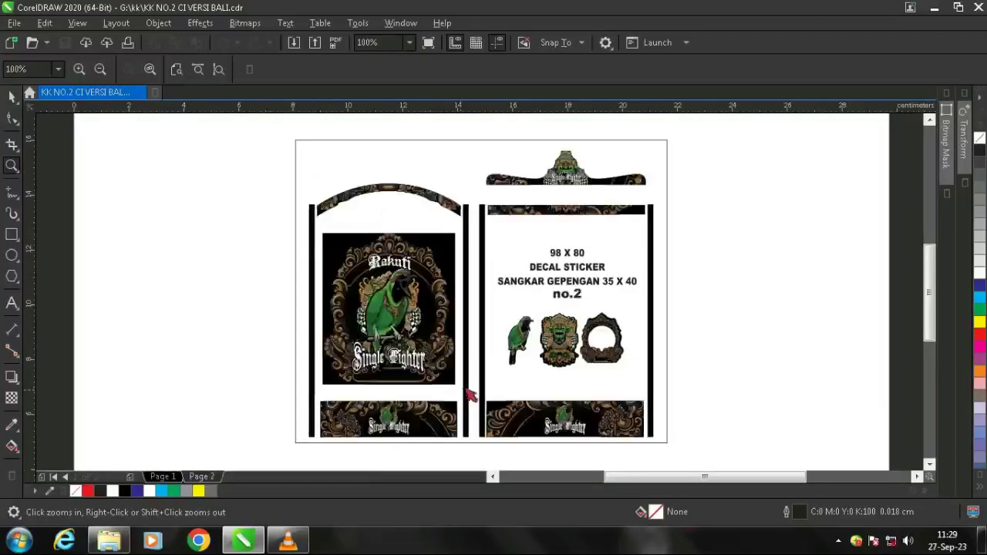
{"action": "left_click_drag", "start_coordinate": [942, 322], "coordinate": [936, 324]}
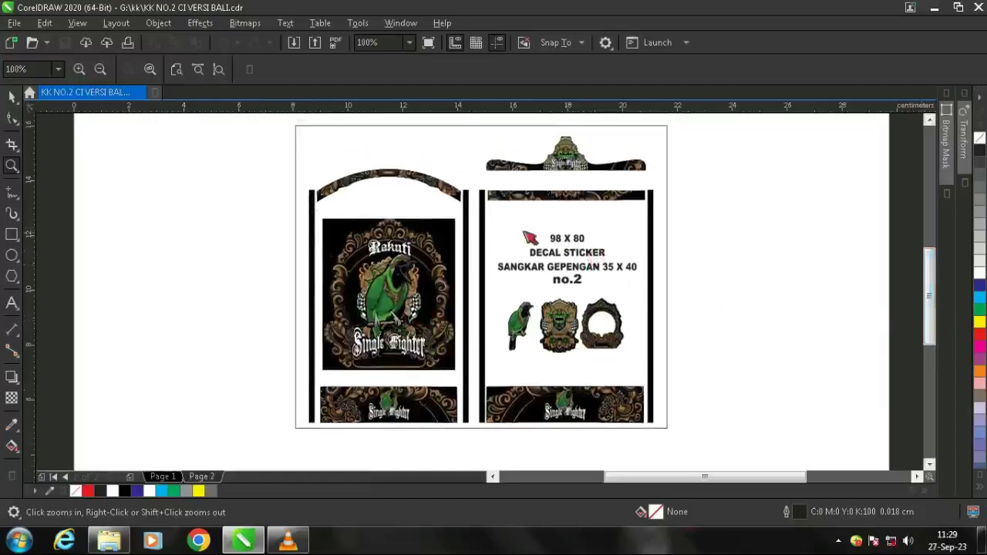
{"action": "left_click_drag", "start_coordinate": [496, 227], "coordinate": [650, 302]}
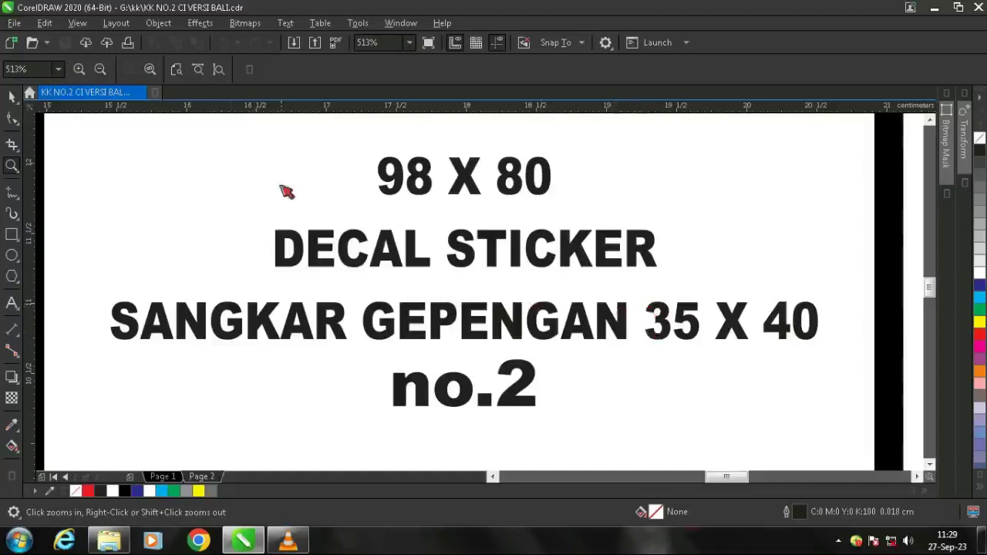
{"action": "left_click", "coordinate": [179, 69]}
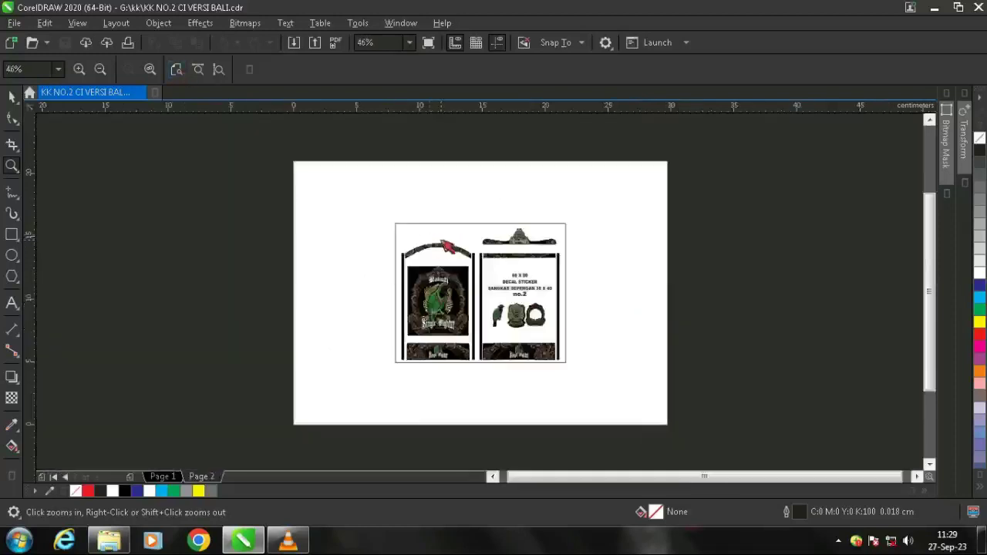
{"action": "left_click_drag", "start_coordinate": [386, 214], "coordinate": [591, 386]}
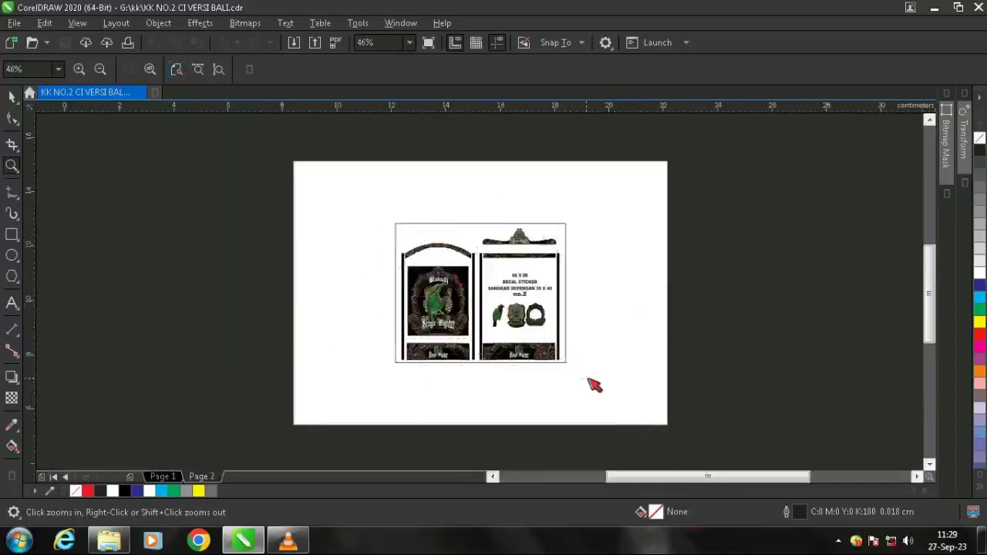
{"action": "left_click", "coordinate": [12, 100]}
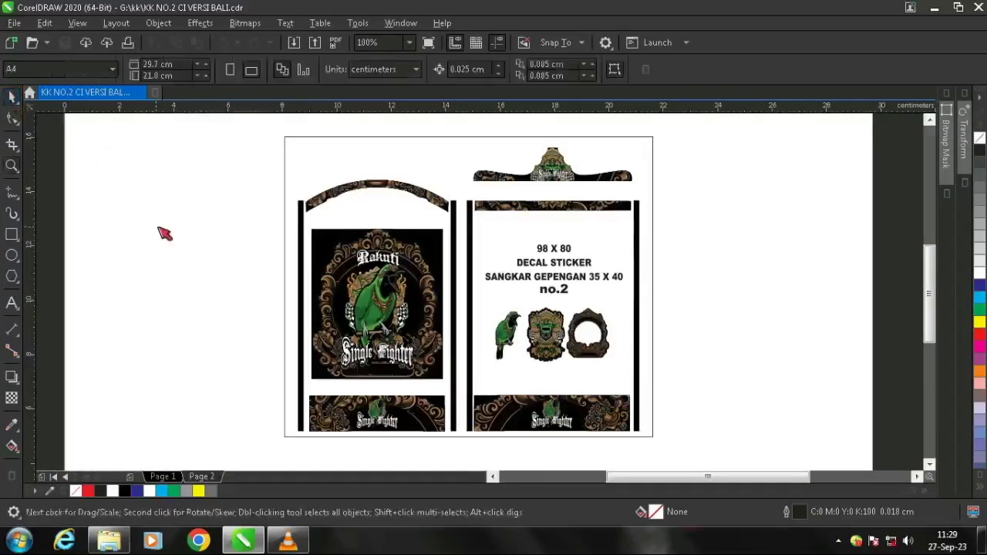
Select all objects of the sticker design, including the outer frame, and group them
{"action": "left_click", "coordinate": [454, 308]}
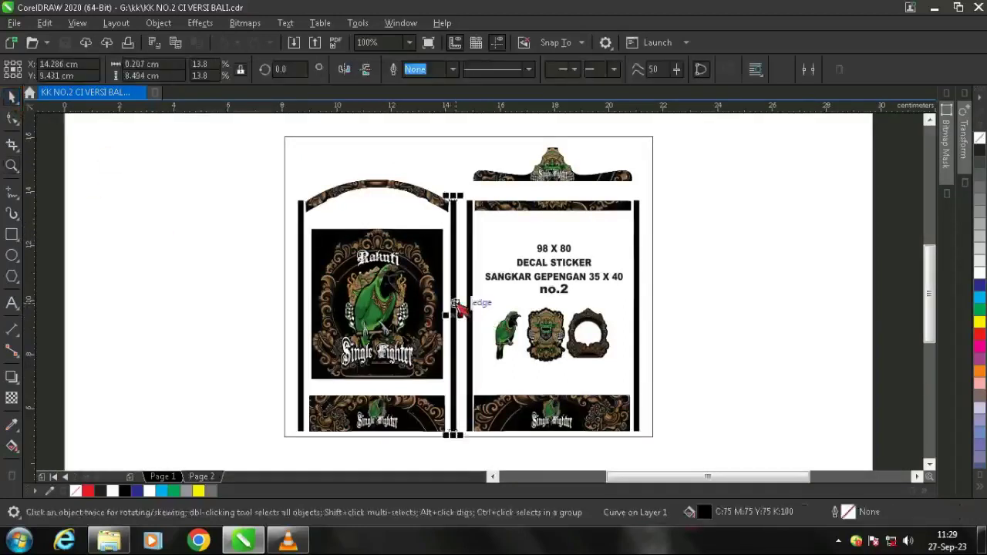
{"action": "left_click", "coordinate": [743, 275]}
{"action": "left_click_drag", "start_coordinate": [280, 134], "coordinate": [694, 453]}
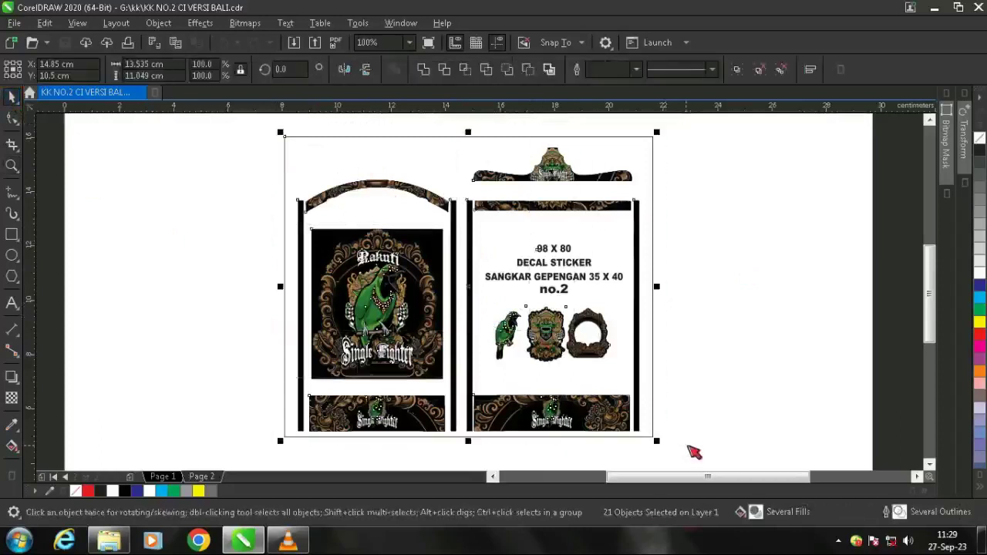
{"action": "left_click", "coordinate": [739, 69]}
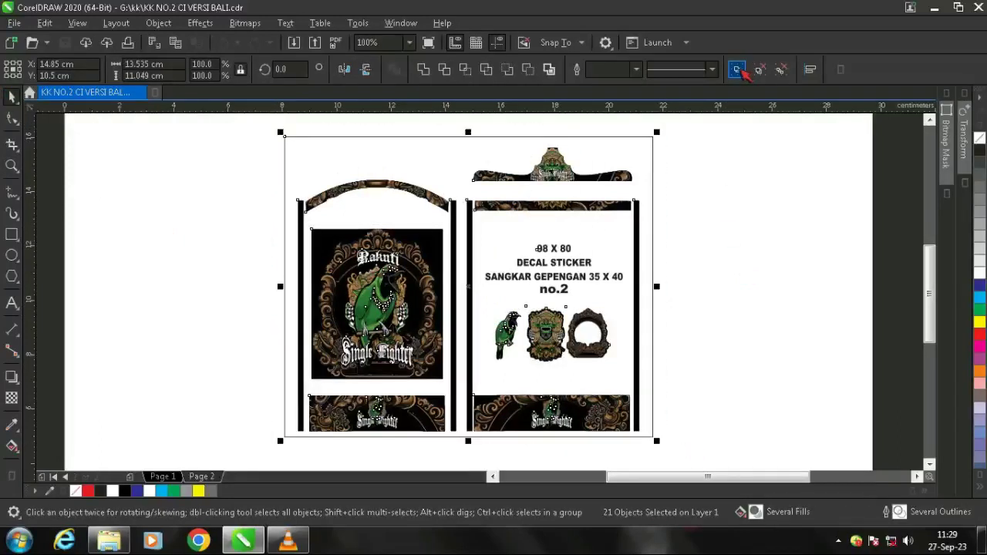
{"action": "key", "text": "ctrl+g"}
{"action": "left_click", "coordinate": [737, 237]}
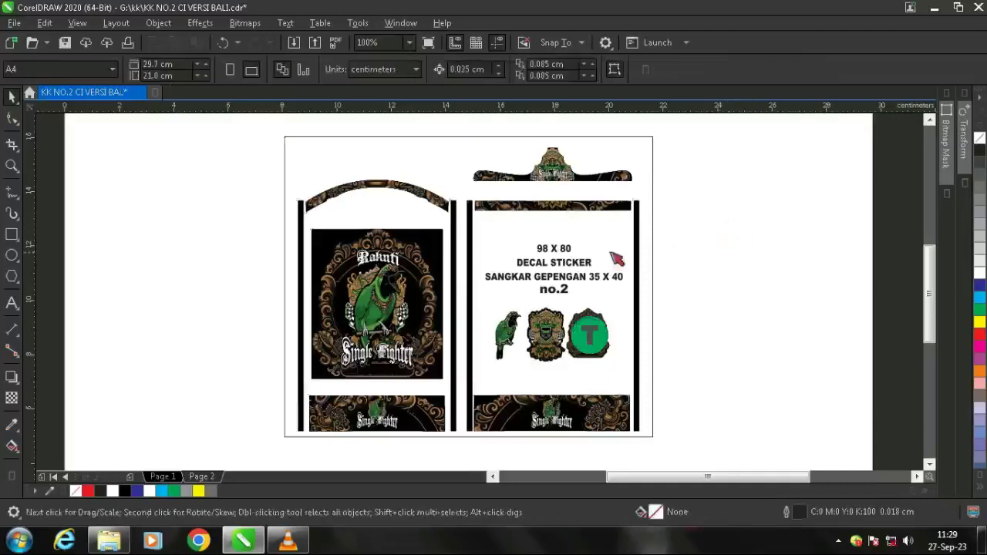
Check the stated sticker size and scale the grouped design proportionally to a height of 80 cm
{"action": "scroll", "coordinate": [565, 260], "scroll_direction": "up", "scroll_amount": 3}
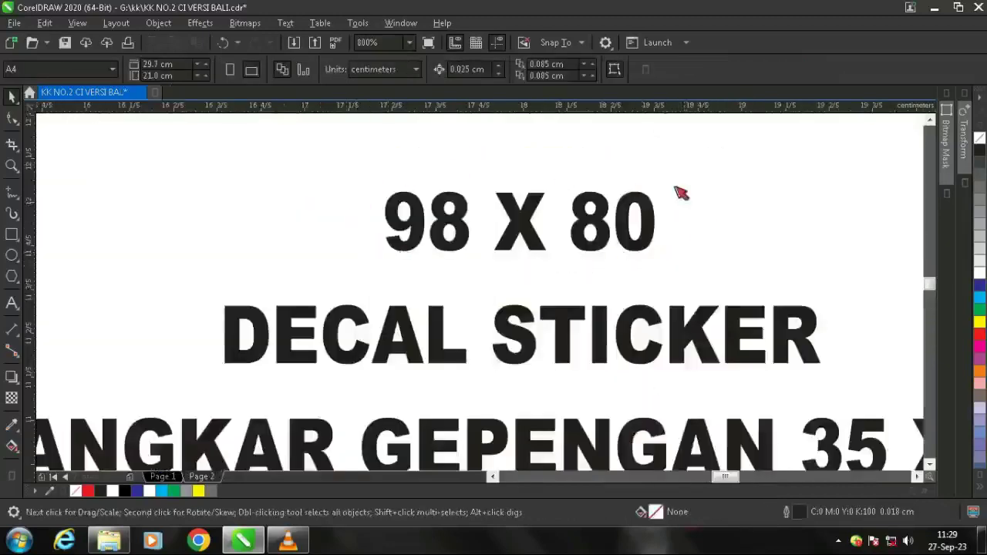
{"action": "scroll", "coordinate": [470, 244], "scroll_direction": "down", "scroll_amount": 2}
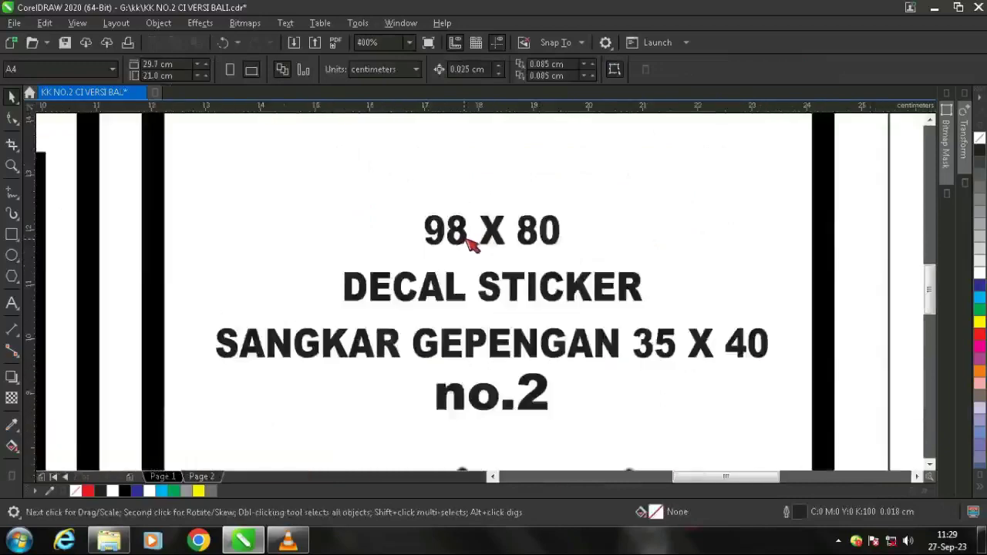
{"action": "scroll", "coordinate": [469, 247], "scroll_direction": "down", "scroll_amount": 3}
{"action": "left_click", "coordinate": [468, 397]}
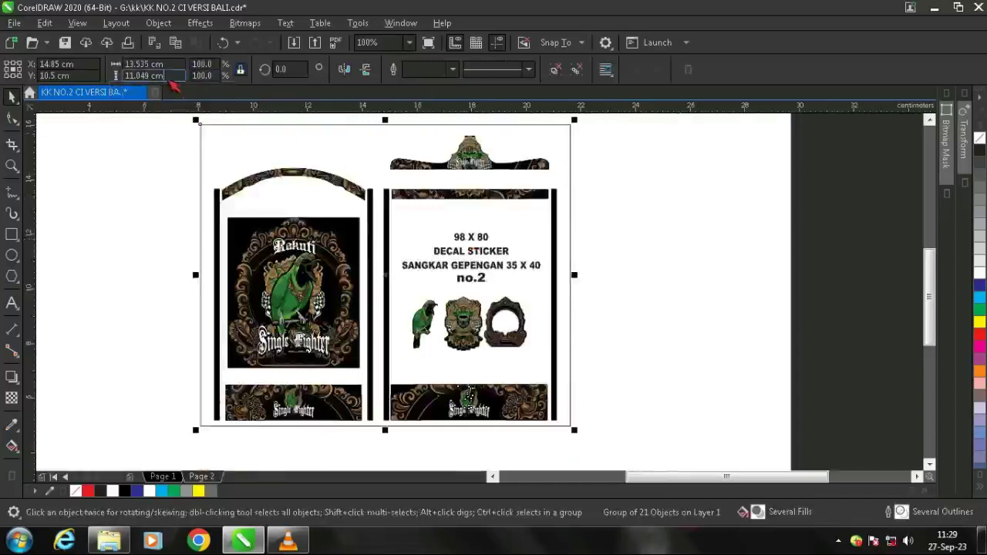
{"action": "left_click", "coordinate": [147, 76]}
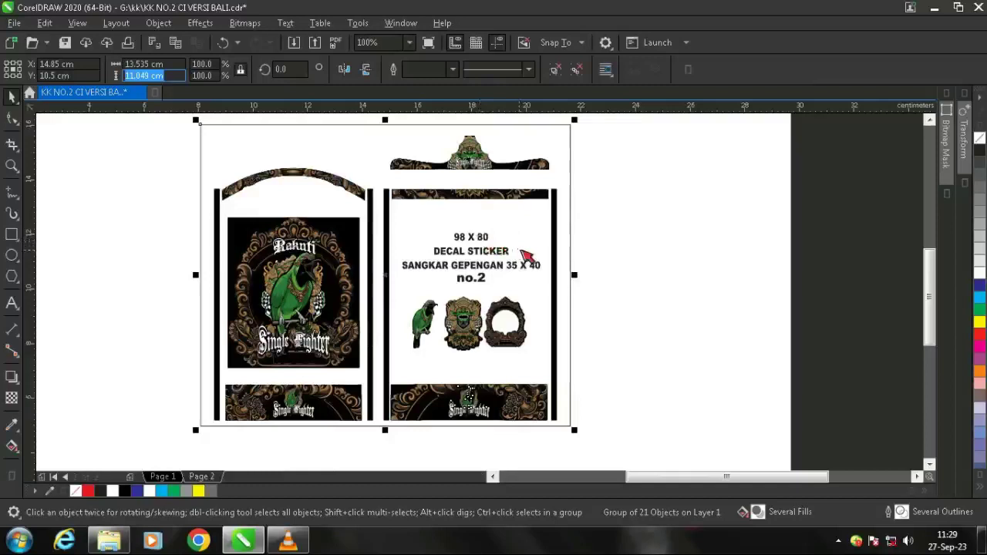
{"action": "type", "text": "80"}
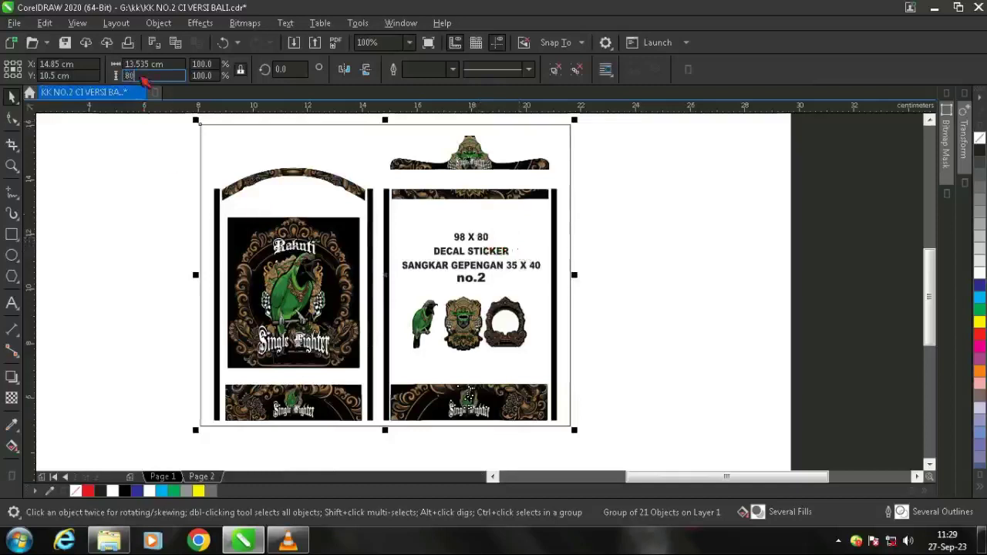
{"action": "key", "text": "Return"}
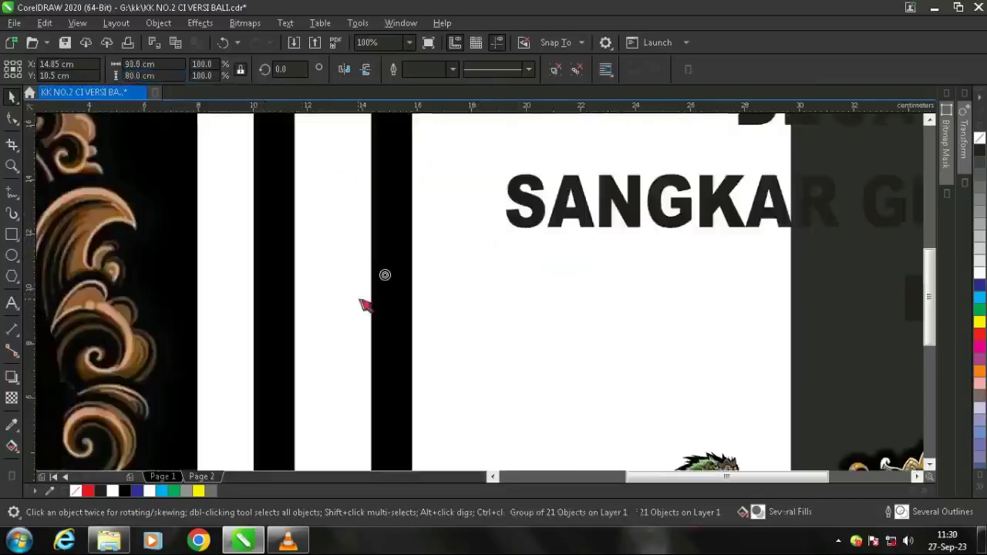
Move the enlarged design off the page to the empty area on its right and ungroup it
{"action": "scroll", "coordinate": [417, 297], "scroll_direction": "down", "scroll_amount": 4}
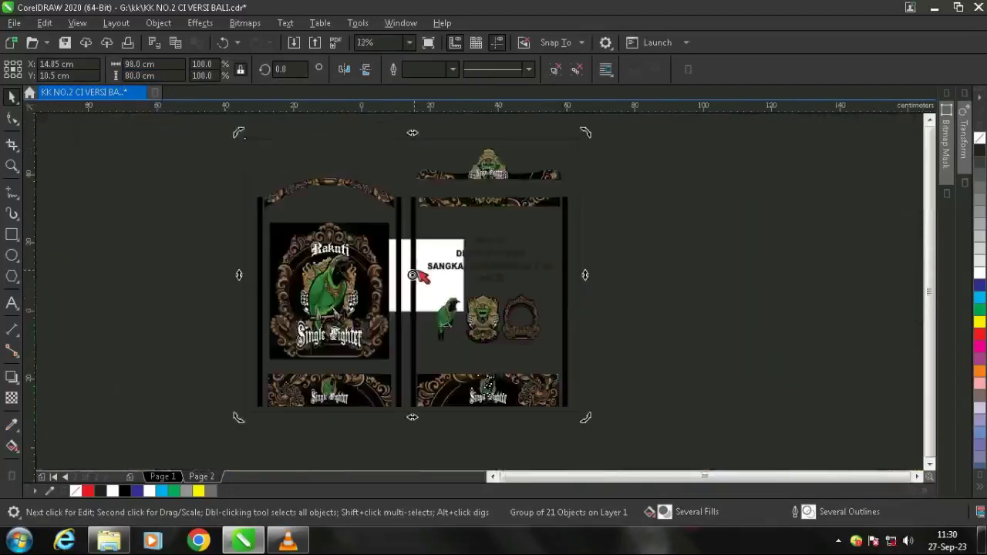
{"action": "left_click", "coordinate": [699, 301]}
{"action": "scroll", "coordinate": [305, 285], "scroll_direction": "down", "scroll_amount": 1}
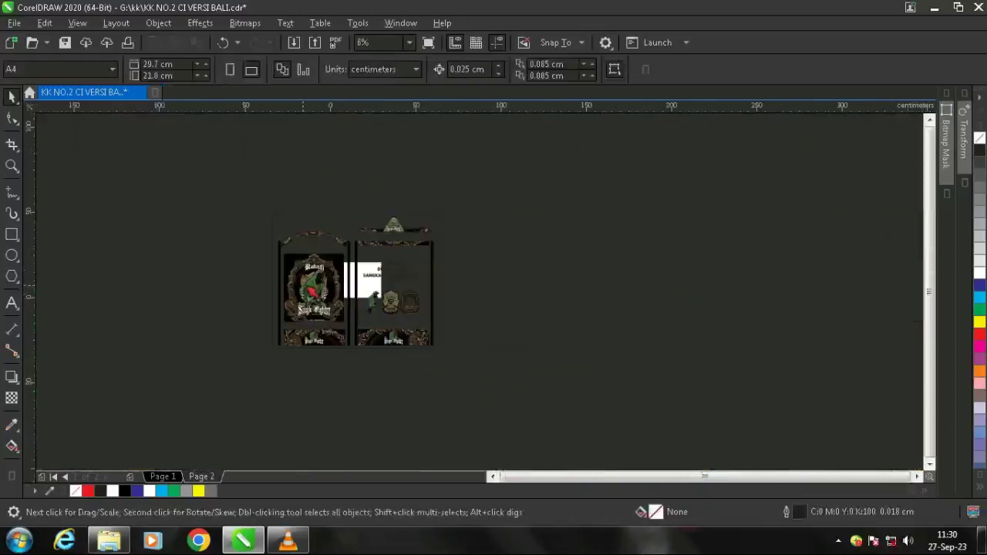
{"action": "left_click", "coordinate": [312, 313]}
{"action": "left_click_drag", "start_coordinate": [313, 313], "coordinate": [484, 302]}
{"action": "scroll", "coordinate": [518, 297], "scroll_direction": "up", "scroll_amount": 2}
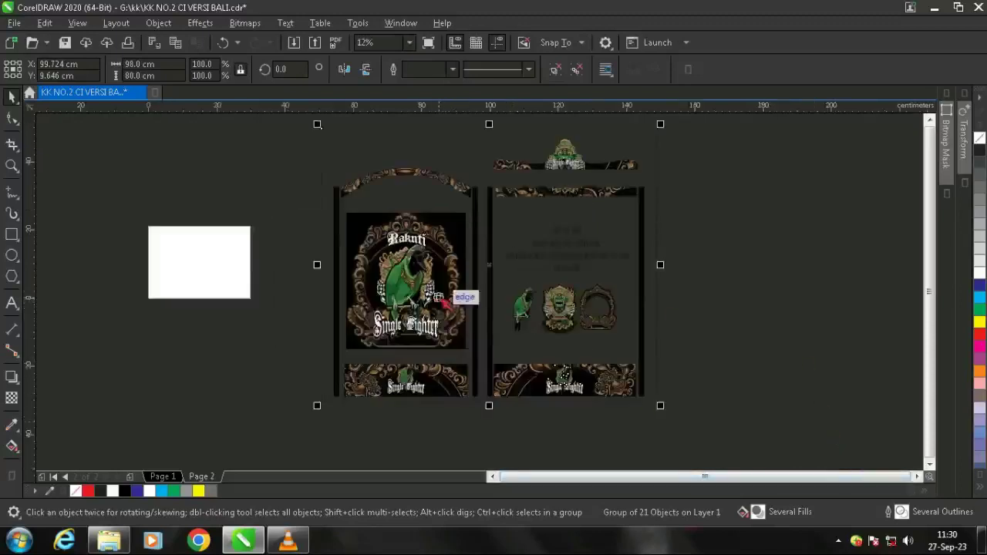
{"action": "left_click_drag", "start_coordinate": [438, 297], "coordinate": [399, 324]}
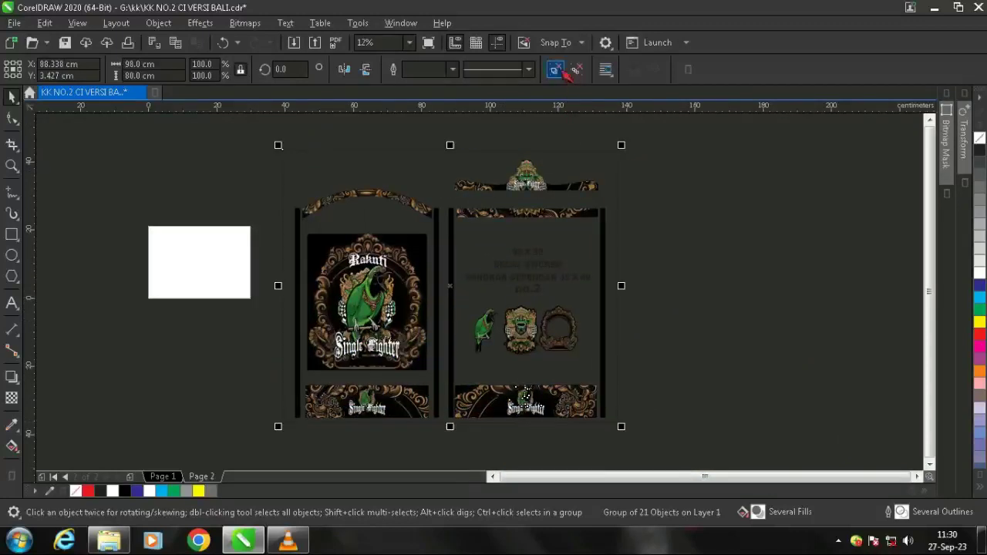
{"action": "left_click", "coordinate": [558, 69]}
{"action": "left_click", "coordinate": [682, 216]}
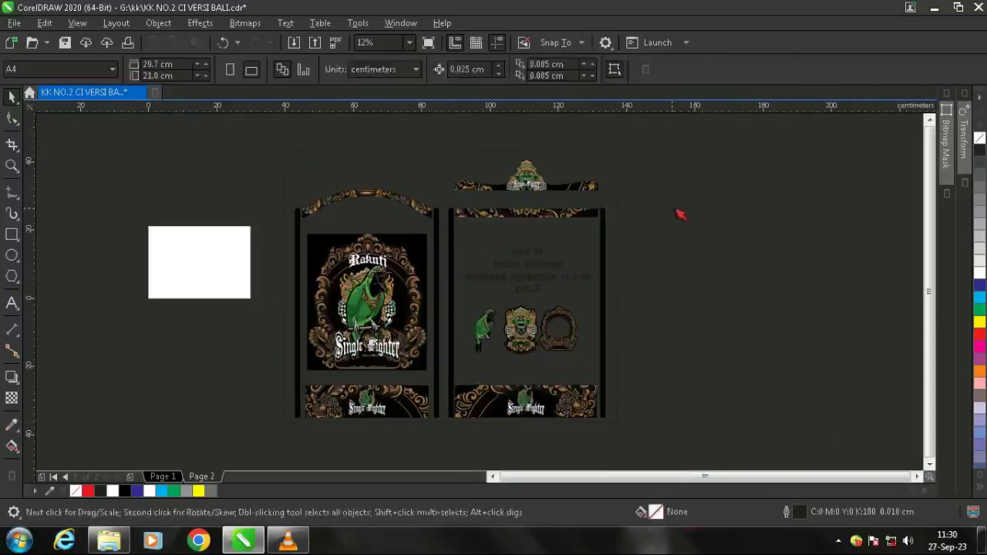
{"action": "left_click", "coordinate": [417, 151]}
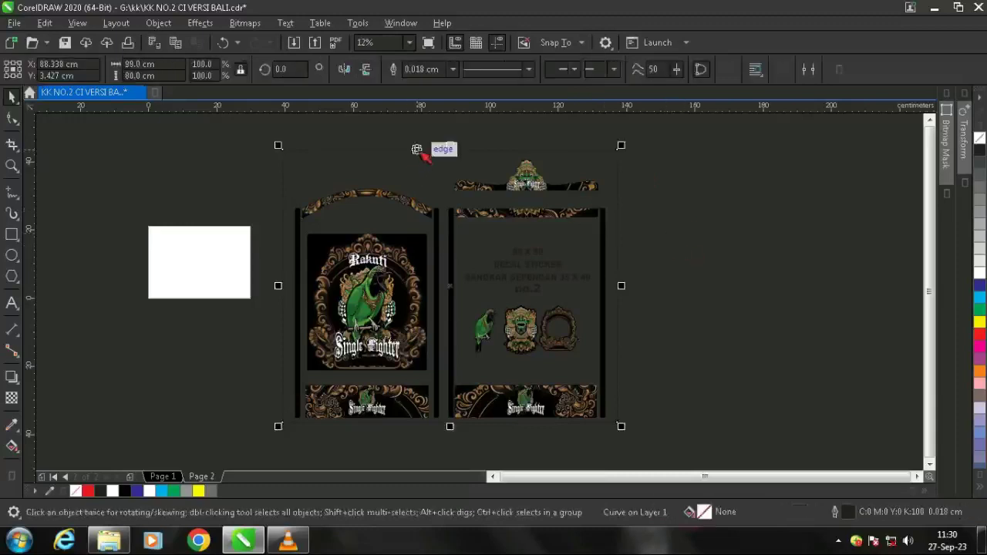
{"action": "left_click_drag", "start_coordinate": [417, 151], "coordinate": [761, 152]}
{"action": "key", "text": "Escape"}
{"action": "left_click", "coordinate": [623, 233]}
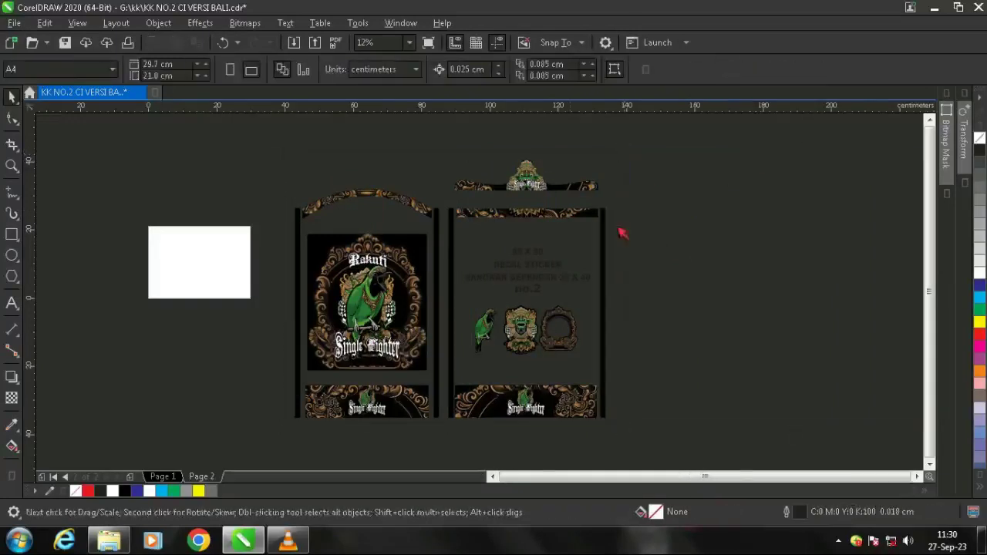
Move the "Rakuti" lettering out of the main bird panel and onto the blank page
{"action": "scroll", "coordinate": [391, 318], "scroll_direction": "up", "scroll_amount": 2}
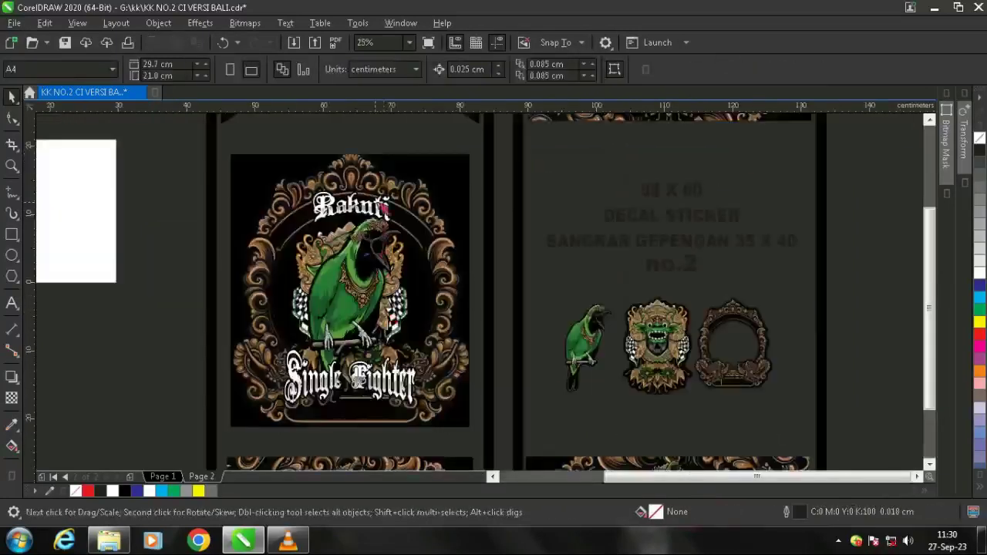
{"action": "left_click", "coordinate": [384, 208]}
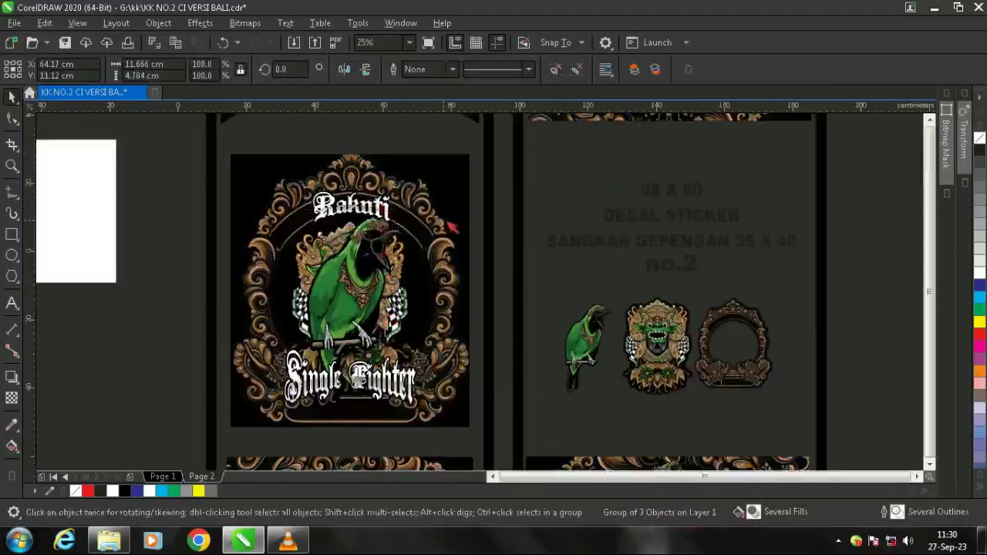
{"action": "scroll", "coordinate": [449, 222], "scroll_direction": "down", "scroll_amount": 2}
{"action": "left_click_drag", "start_coordinate": [414, 220], "coordinate": [243, 218]}
Move the complete "Single Fighter" lettering, including its outline layers, from the main bird panel to beneath "Rakuti" on the blank page
{"action": "left_click_drag", "start_coordinate": [414, 307], "coordinate": [260, 233]}
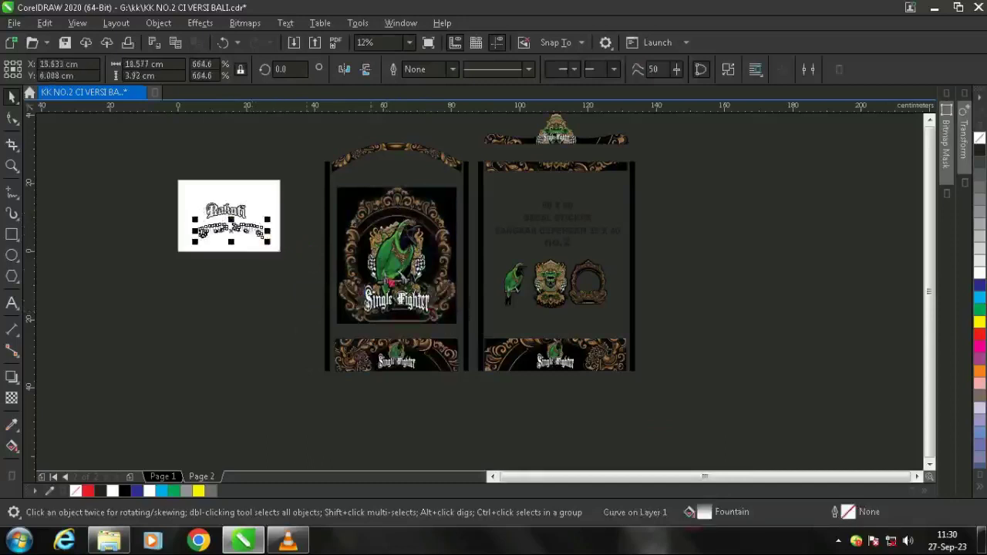
{"action": "scroll", "coordinate": [437, 301], "scroll_direction": "up", "scroll_amount": 2}
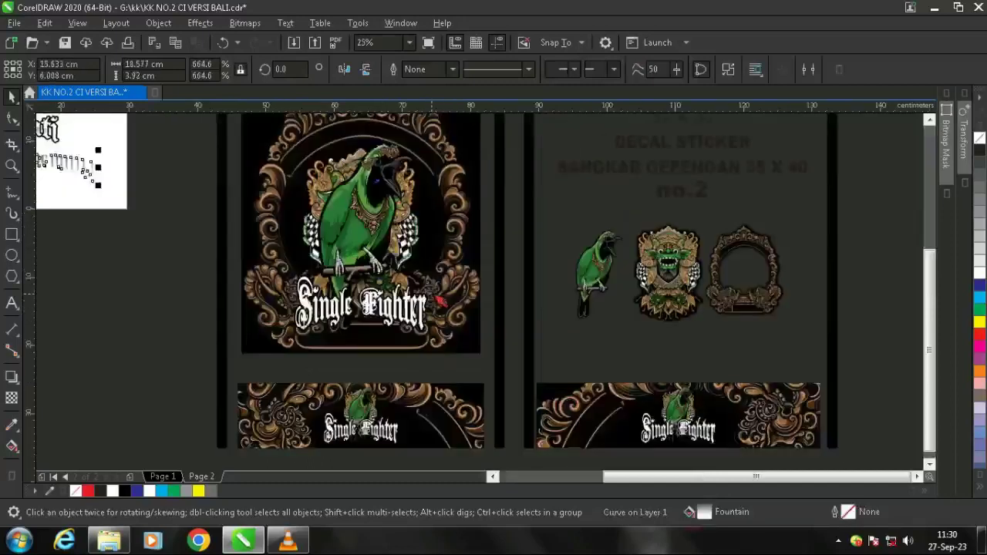
{"action": "scroll", "coordinate": [440, 301], "scroll_direction": "down", "scroll_amount": 2}
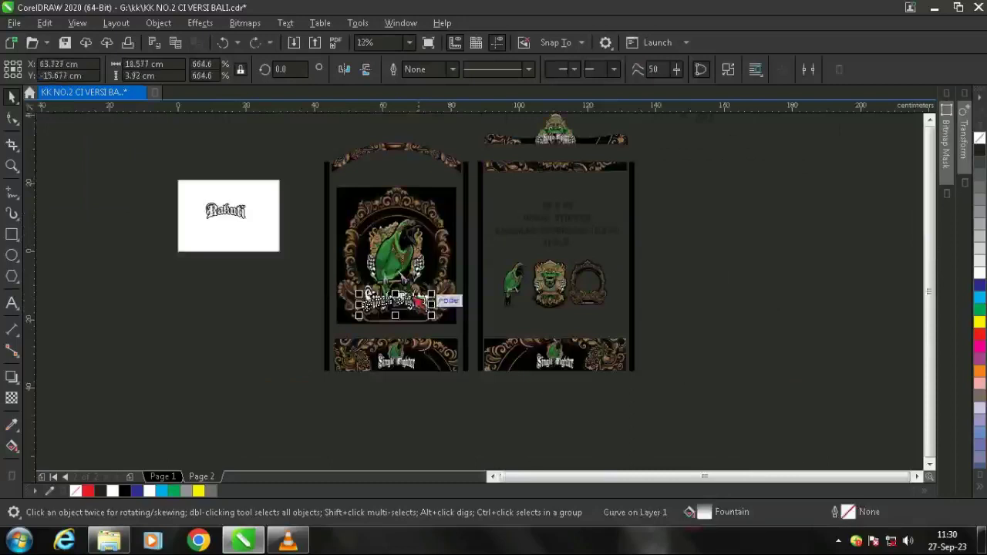
{"action": "left_click", "coordinate": [312, 285]}
{"action": "left_click_drag", "start_coordinate": [312, 286], "coordinate": [257, 247]}
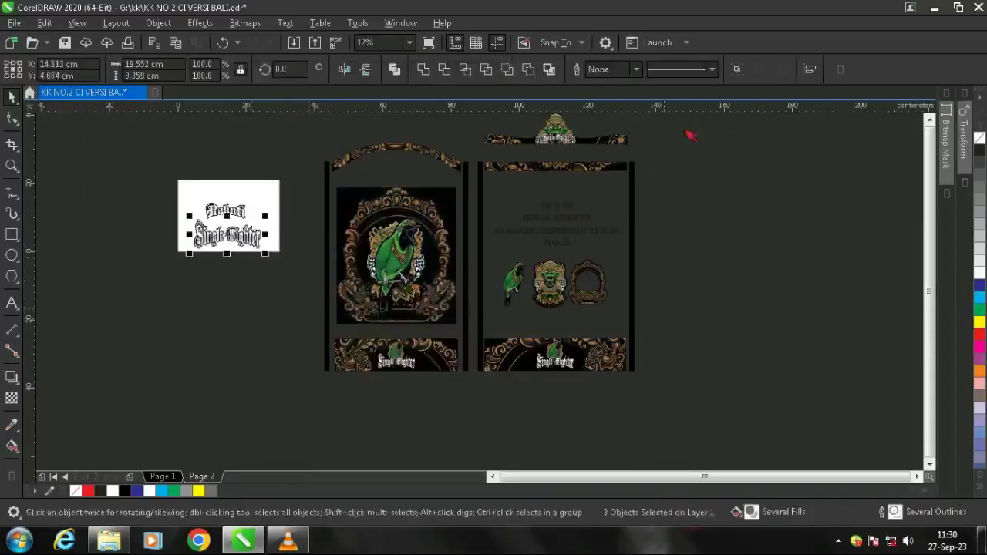
{"action": "left_click", "coordinate": [734, 236]}
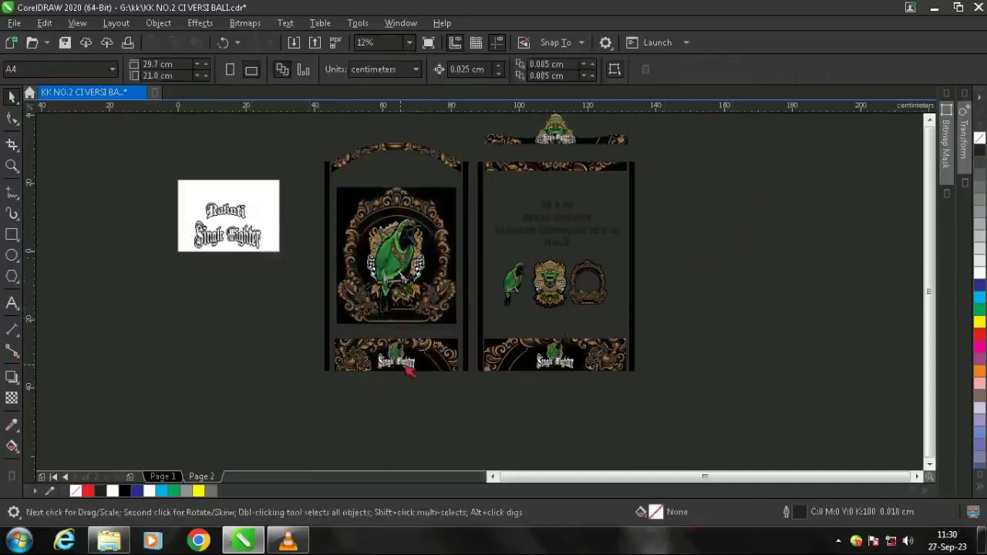
Delete the small bird and "Single Fighter" lettering from both lower ornament panels
{"action": "left_click", "coordinate": [410, 372]}
{"action": "key", "text": "Delete"}
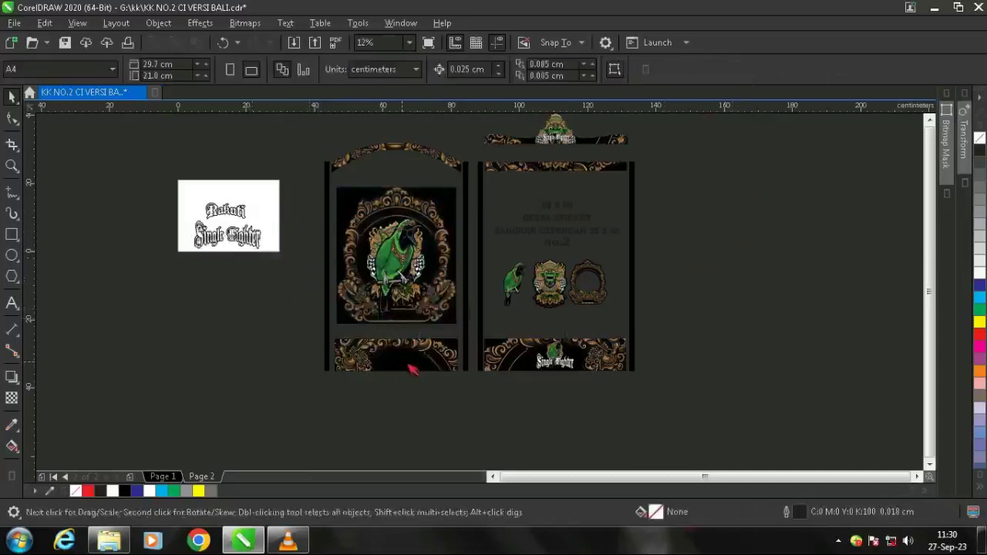
{"action": "left_click", "coordinate": [568, 369]}
{"action": "key", "text": "Delete"}
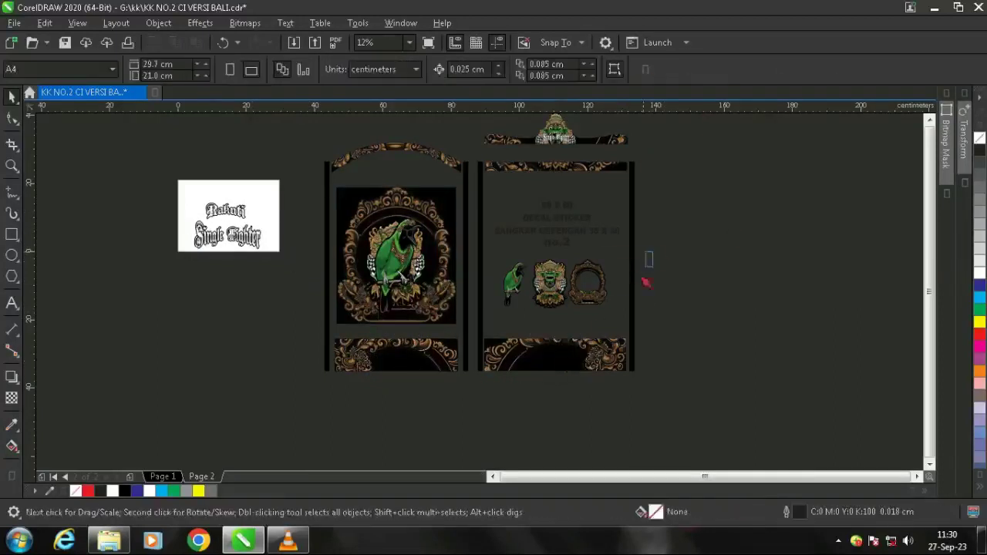
Move the separate bird, mask and ornate frame pieces to the empty area just below the blank page
{"action": "left_click_drag", "start_coordinate": [653, 252], "coordinate": [474, 335]}
{"action": "left_click_drag", "start_coordinate": [549, 301], "coordinate": [203, 289]}
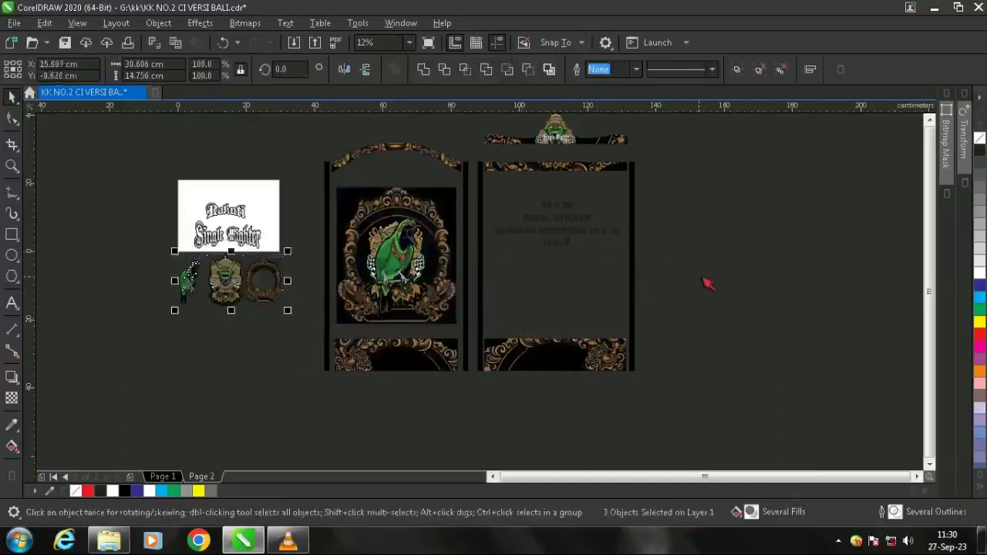
{"action": "left_click", "coordinate": [672, 199]}
Fill the sticker dimension text block with white
{"action": "left_click_drag", "start_coordinate": [665, 189], "coordinate": [529, 273]}
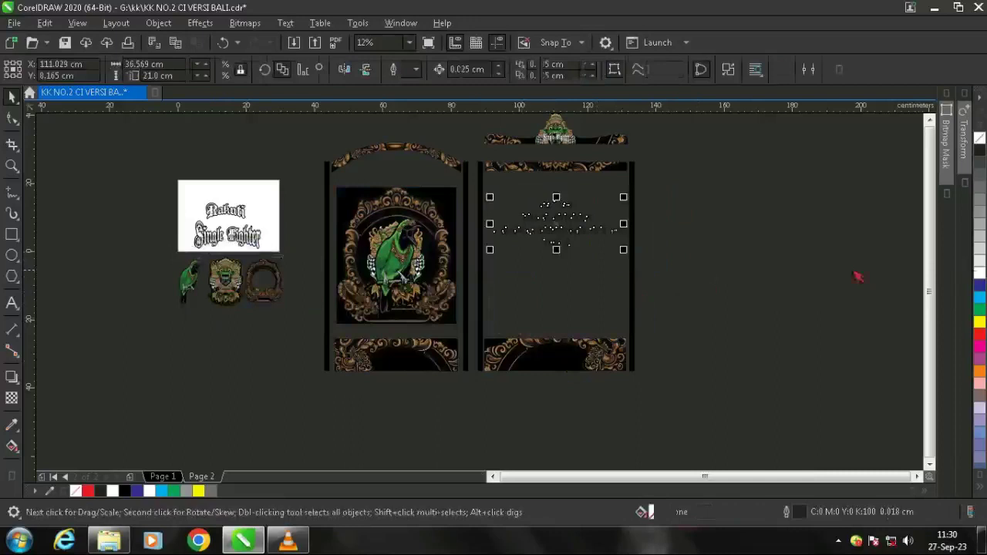
{"action": "left_click", "coordinate": [980, 274]}
{"action": "left_click", "coordinate": [661, 327]}
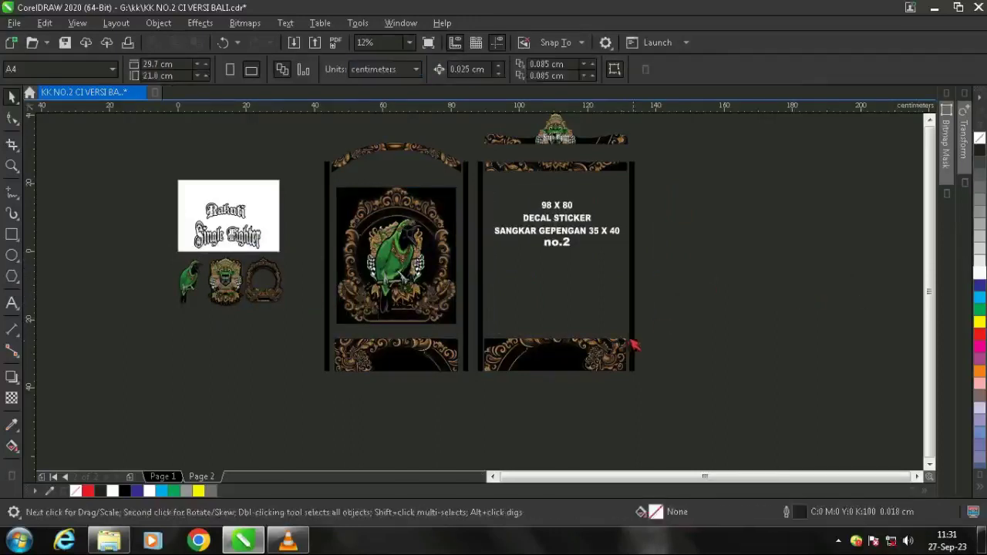
Edit the PowerClip contents of the crest above the dimension text, delete its lettering group and finish editing
{"action": "left_click", "coordinate": [571, 142]}
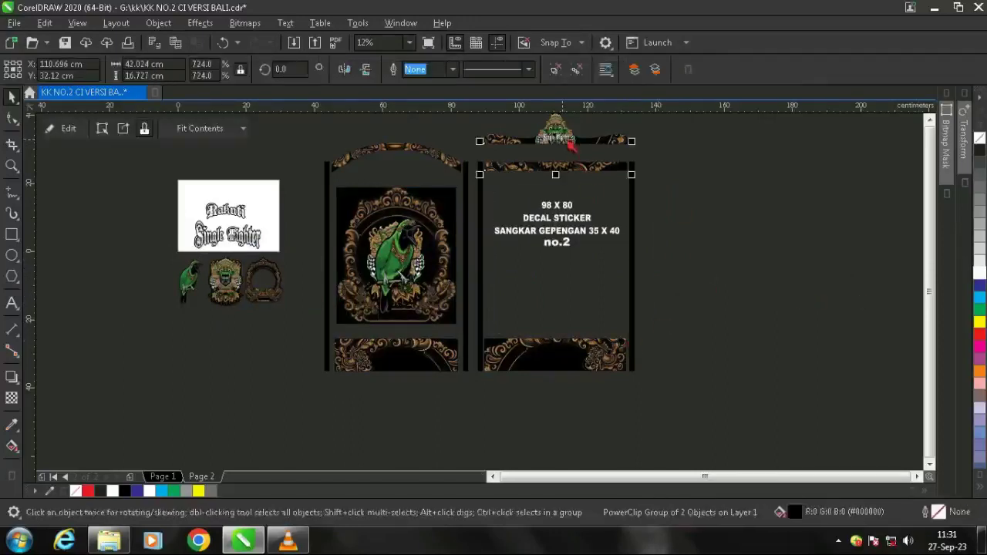
{"action": "left_click", "coordinate": [68, 128]}
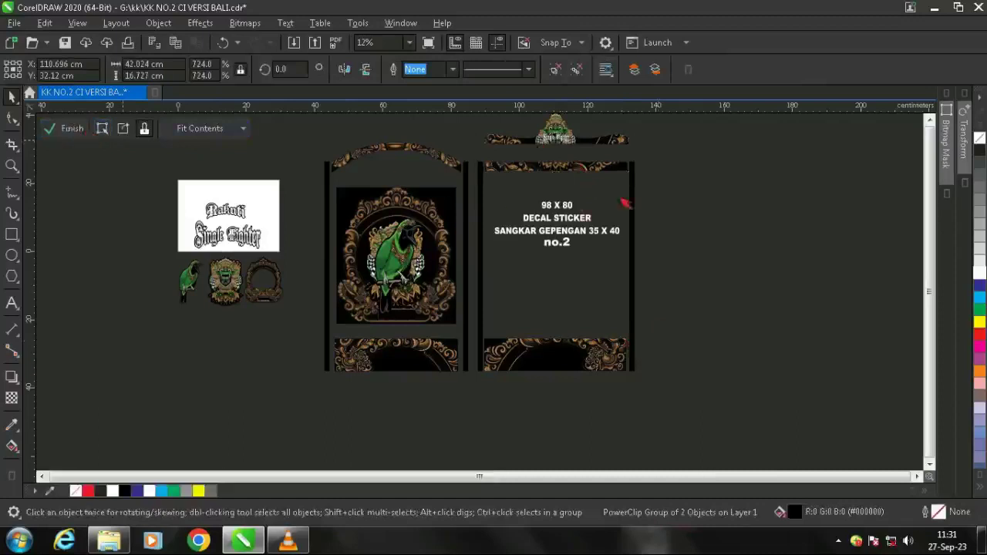
{"action": "left_click", "coordinate": [573, 145]}
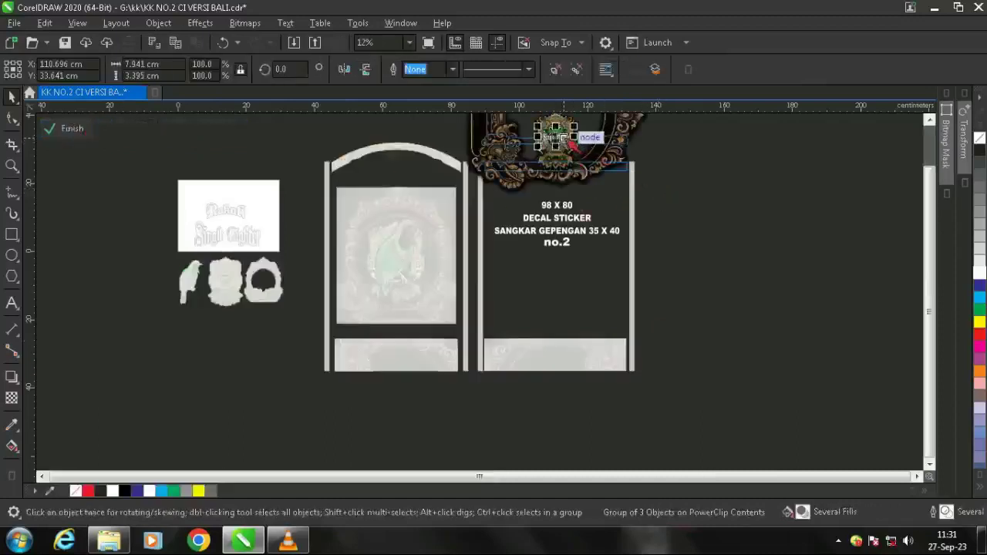
{"action": "left_click_drag", "start_coordinate": [573, 145], "coordinate": [692, 215]}
{"action": "key", "text": "Delete"}
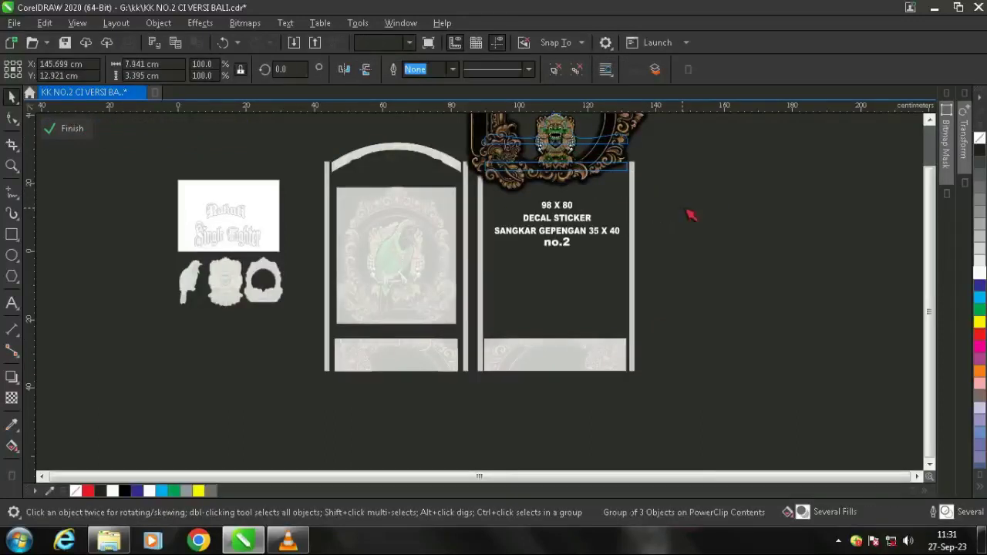
{"action": "left_click", "coordinate": [72, 129]}
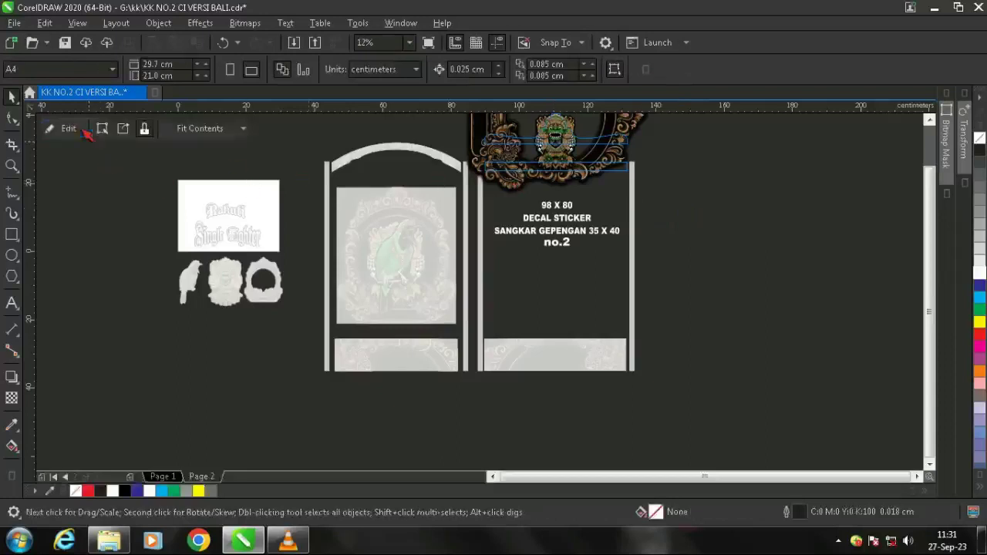
{"action": "left_click", "coordinate": [767, 271]}
Try moving the bird artwork out of the main panel, undo the move and inspect the bird up close
{"action": "left_click_drag", "start_coordinate": [414, 269], "coordinate": [525, 315]}
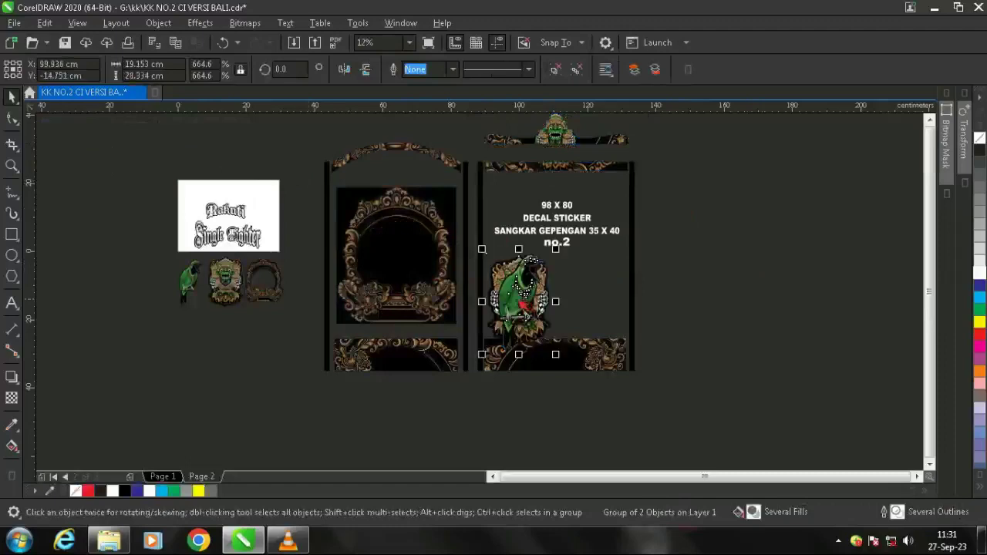
{"action": "left_click", "coordinate": [223, 43]}
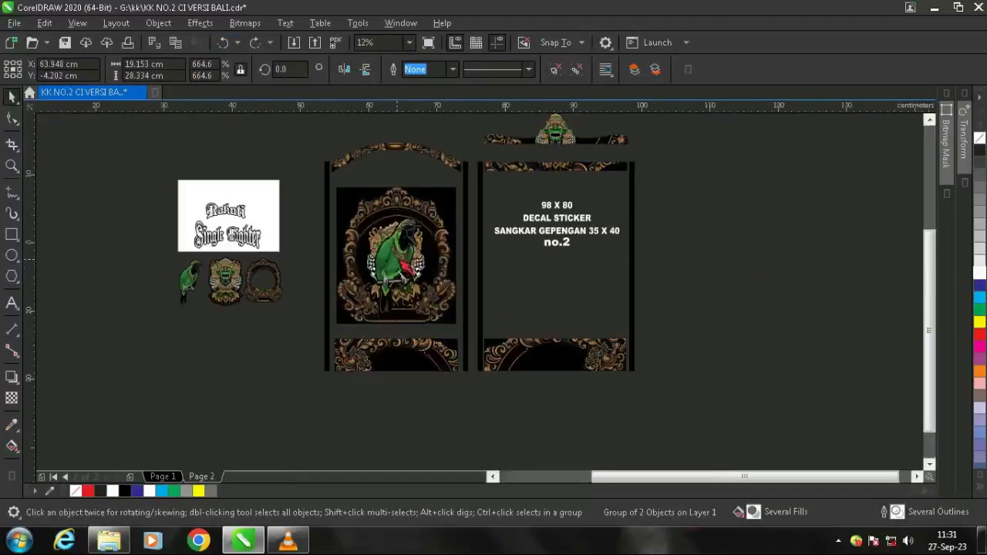
{"action": "scroll", "coordinate": [395, 254], "scroll_direction": "up", "scroll_amount": 2}
{"action": "scroll", "coordinate": [389, 239], "scroll_direction": "up", "scroll_amount": 3}
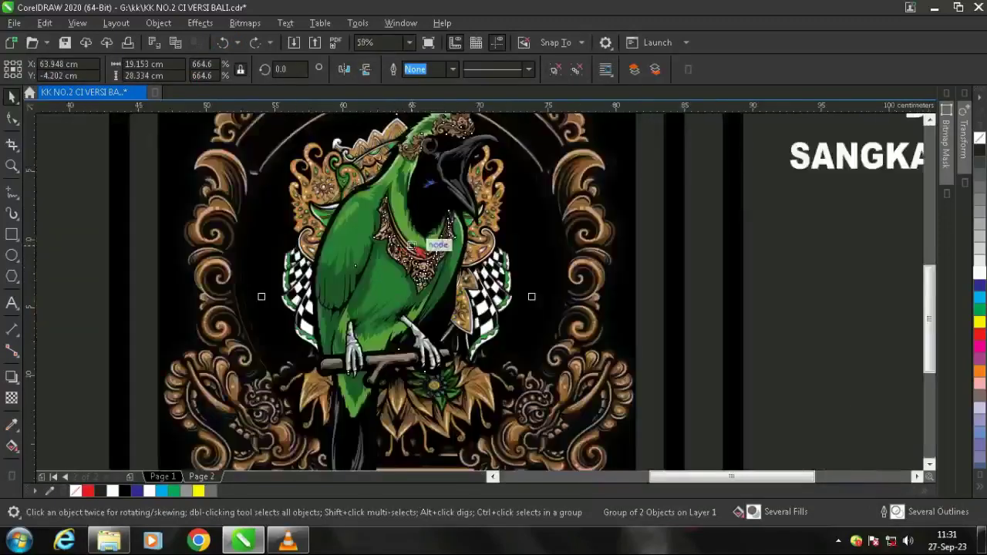
{"action": "scroll", "coordinate": [436, 262], "scroll_direction": "down", "scroll_amount": 3}
{"action": "scroll", "coordinate": [436, 284], "scroll_direction": "down", "scroll_amount": 2}
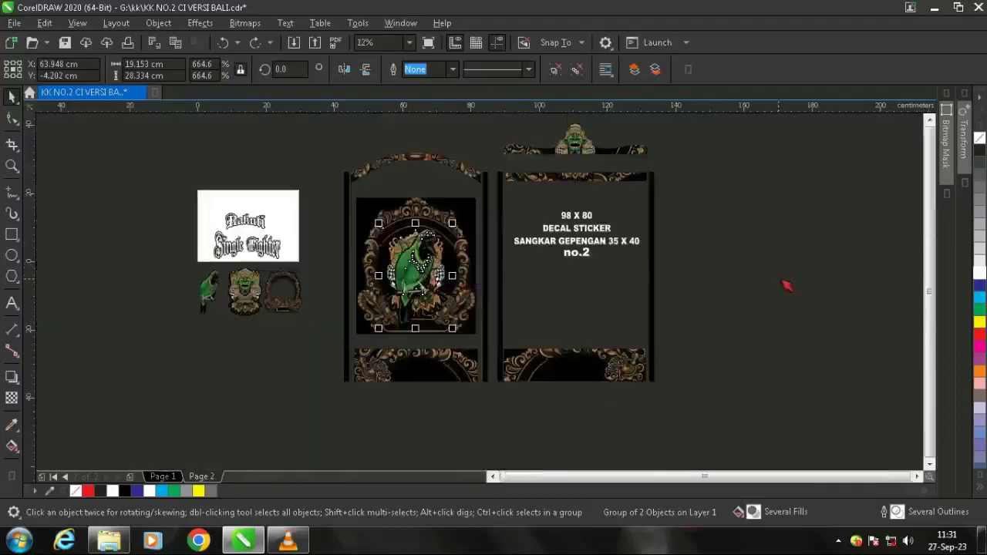
{"action": "left_click", "coordinate": [785, 283]}
Open the main panel's PowerClip contents, try moving the ornate frame aside, undo the move and finish editing
{"action": "left_click", "coordinate": [415, 265]}
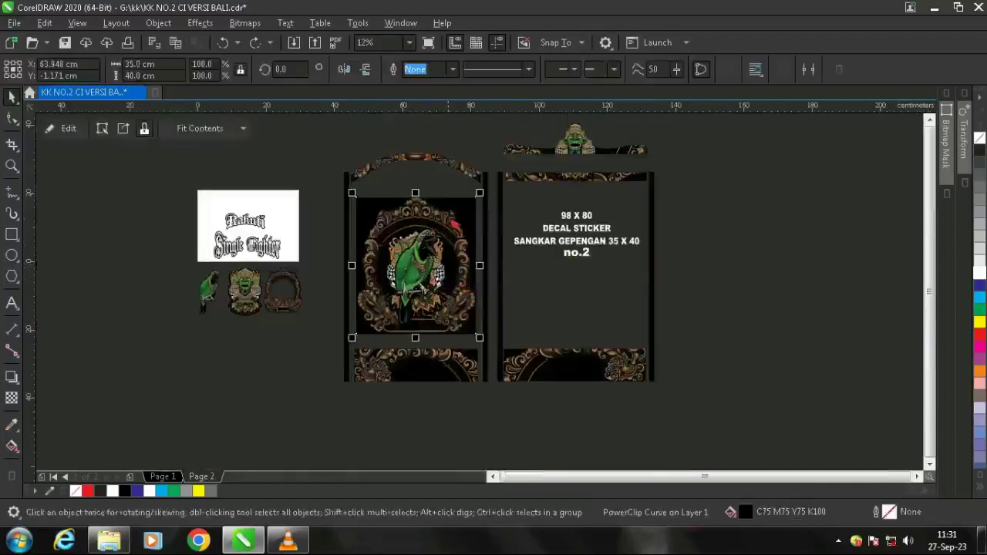
{"action": "left_click", "coordinate": [71, 130]}
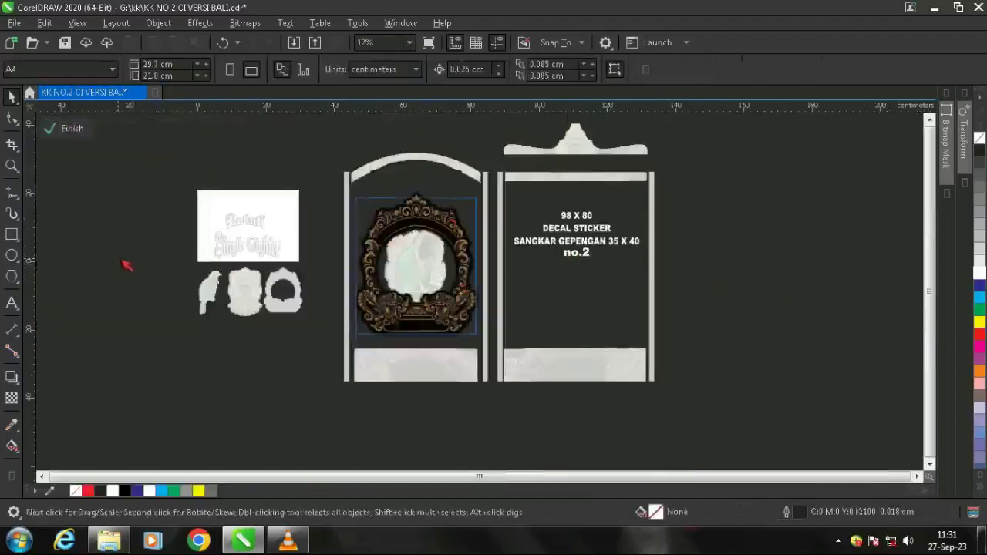
{"action": "left_click", "coordinate": [454, 230]}
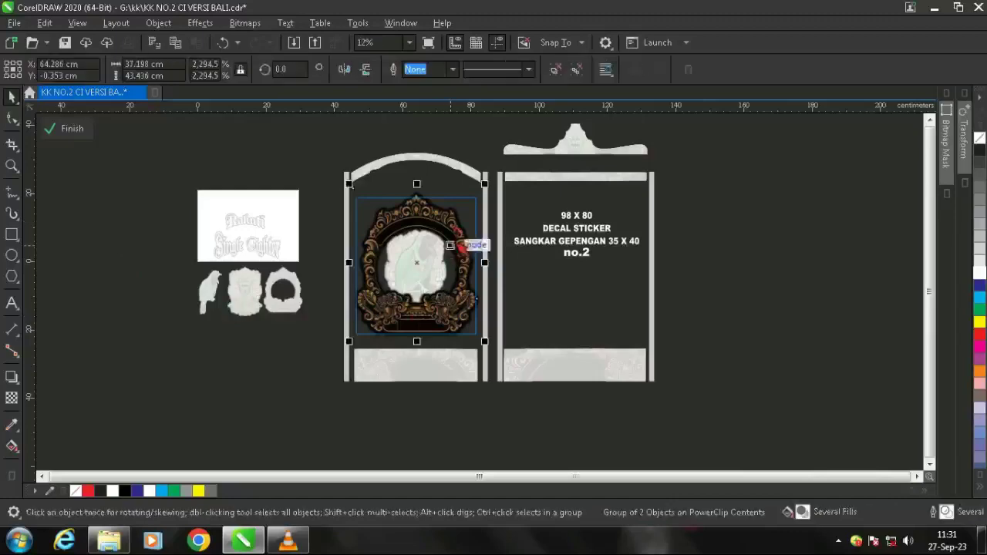
{"action": "scroll", "coordinate": [463, 247], "scroll_direction": "up", "scroll_amount": 4}
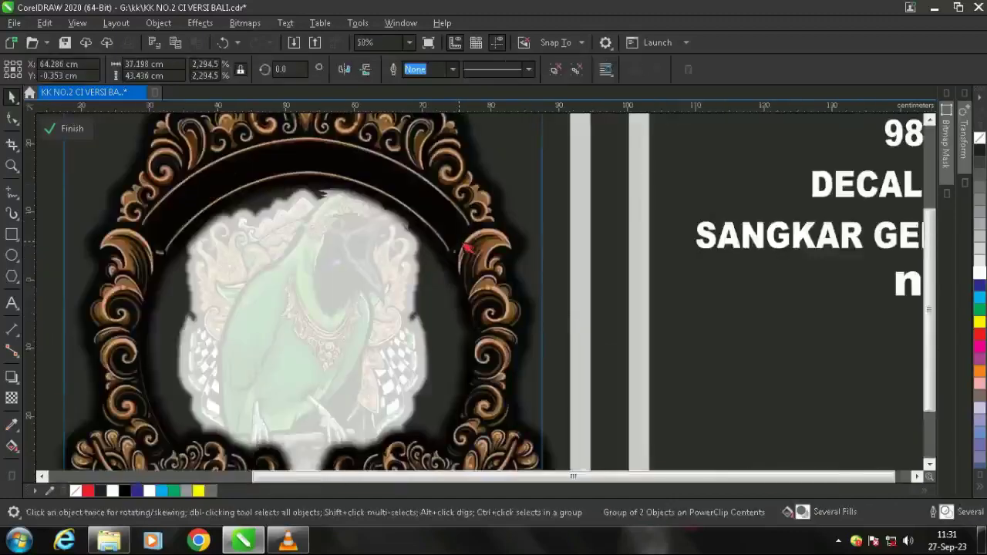
{"action": "scroll", "coordinate": [468, 247], "scroll_direction": "down", "scroll_amount": 3}
{"action": "left_click_drag", "start_coordinate": [468, 247], "coordinate": [729, 280]}
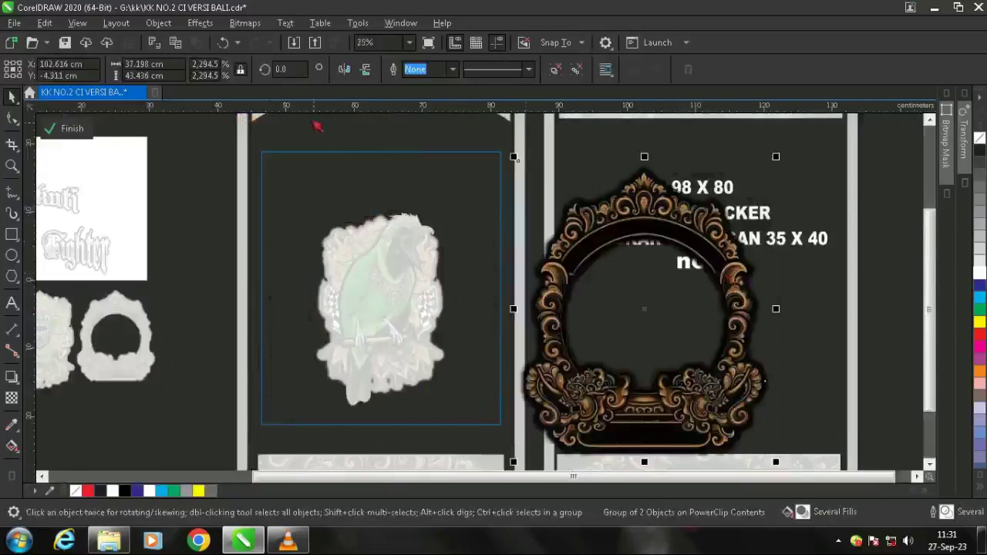
{"action": "left_click", "coordinate": [223, 42]}
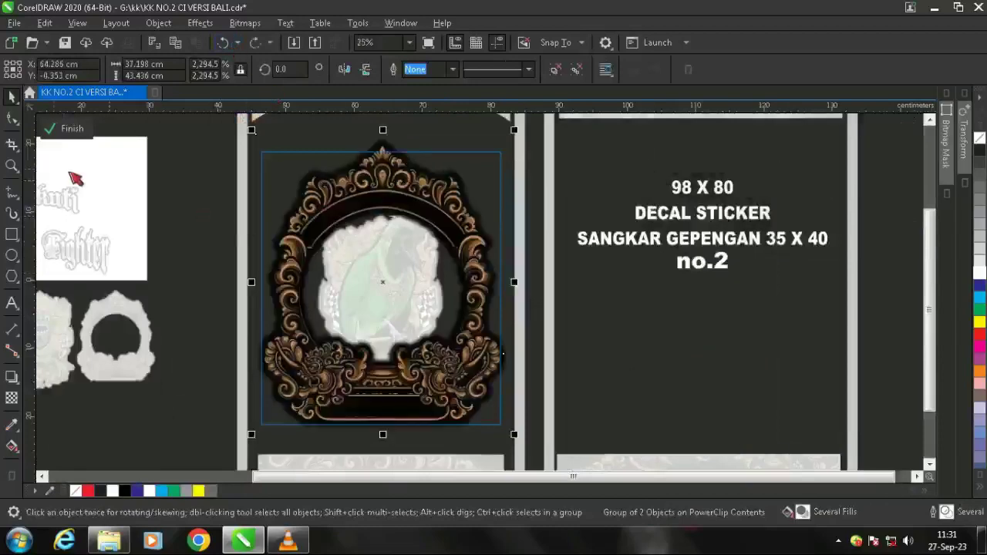
{"action": "left_click", "coordinate": [70, 131]}
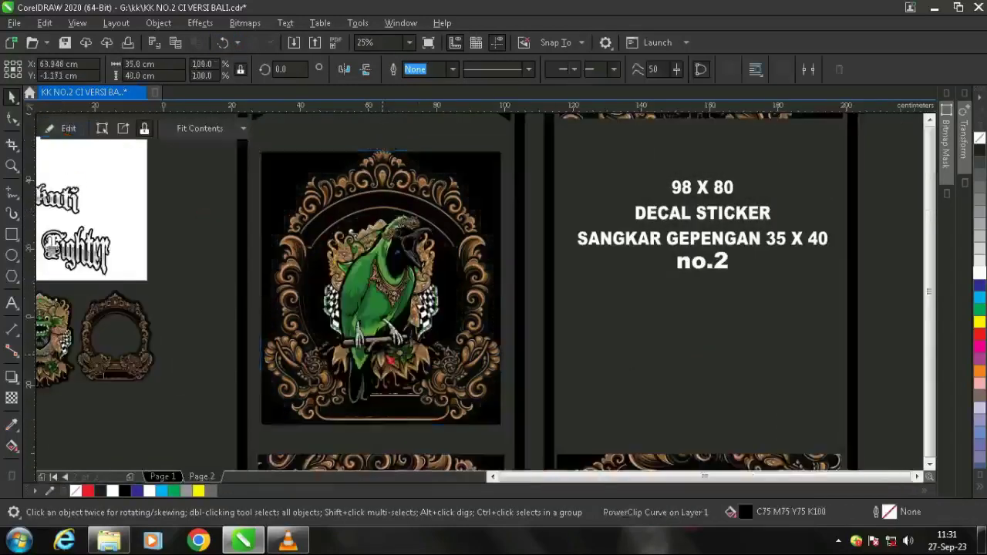
Open the PowerClip contents of the arched strip, try moving its frame ornament away, undo the move and finish editing
{"action": "scroll", "coordinate": [405, 333], "scroll_direction": "down", "scroll_amount": 2}
{"action": "left_click", "coordinate": [417, 216]}
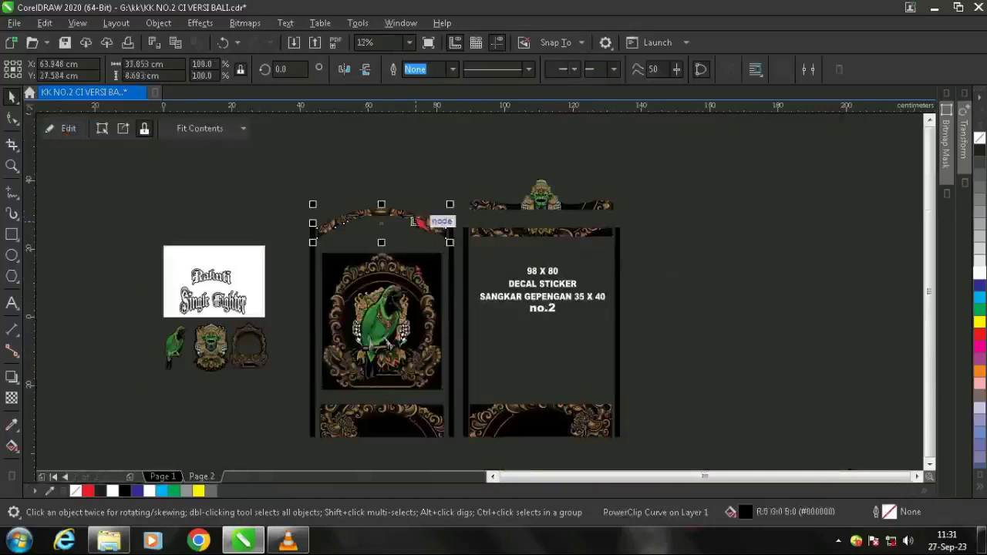
{"action": "left_click", "coordinate": [68, 129]}
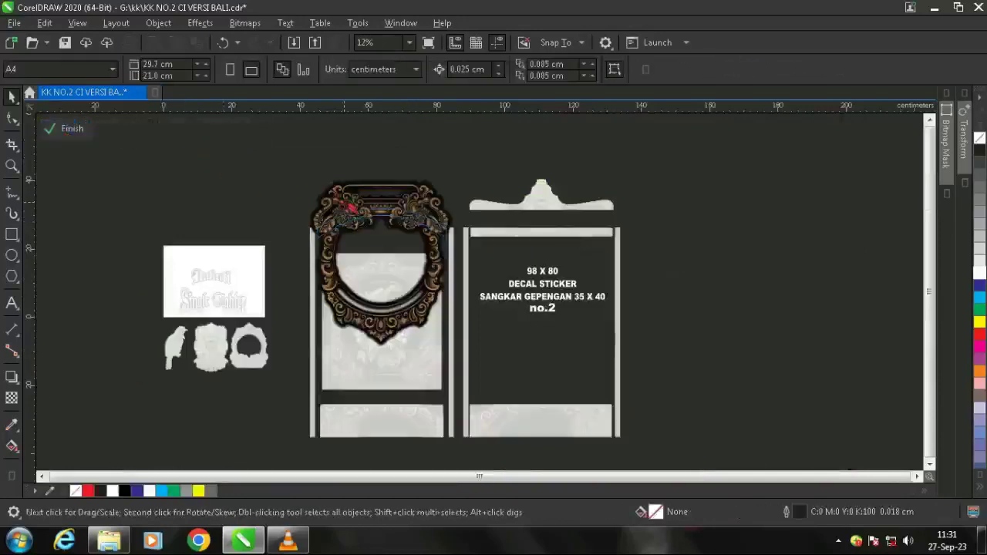
{"action": "left_click_drag", "start_coordinate": [349, 205], "coordinate": [239, 182]}
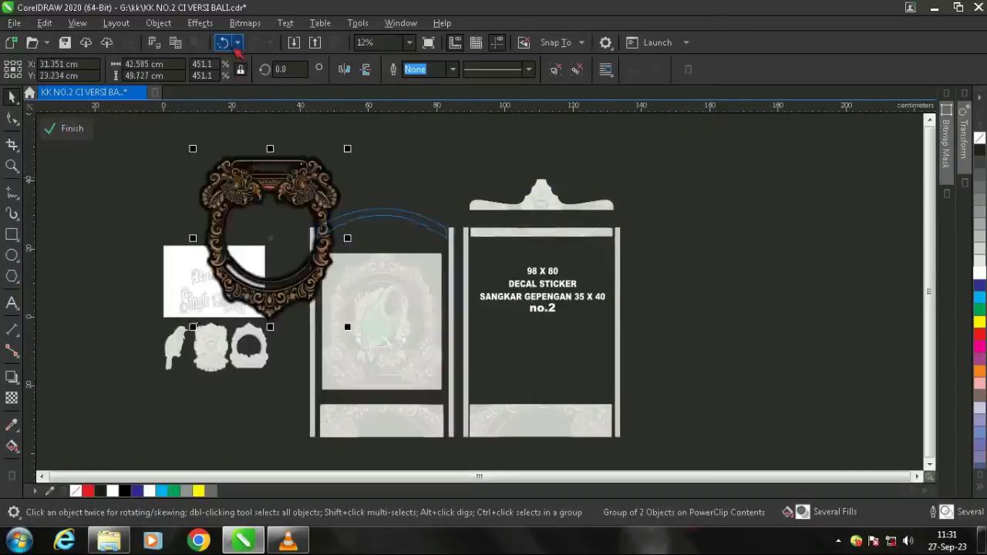
{"action": "left_click", "coordinate": [234, 46]}
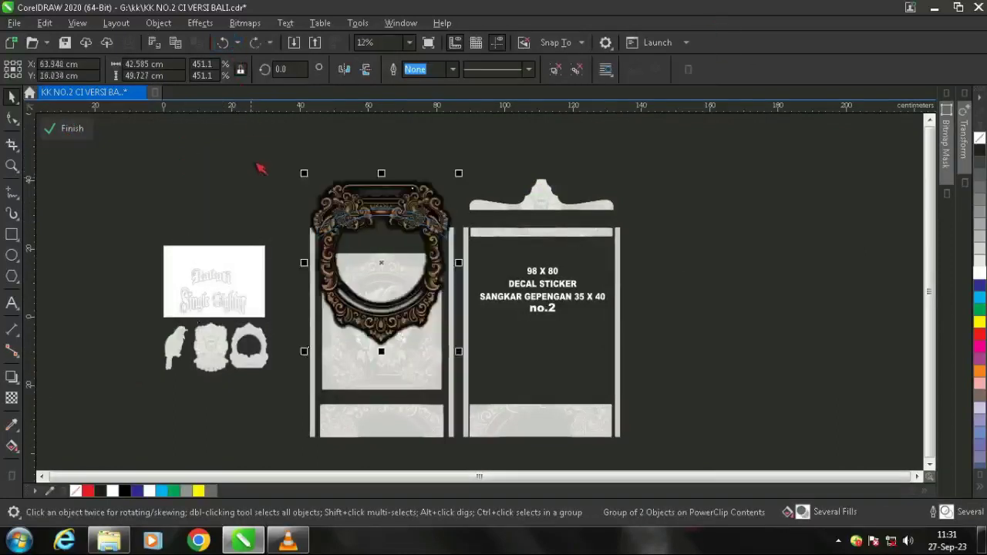
{"action": "left_click", "coordinate": [72, 129]}
{"action": "left_click", "coordinate": [274, 210]}
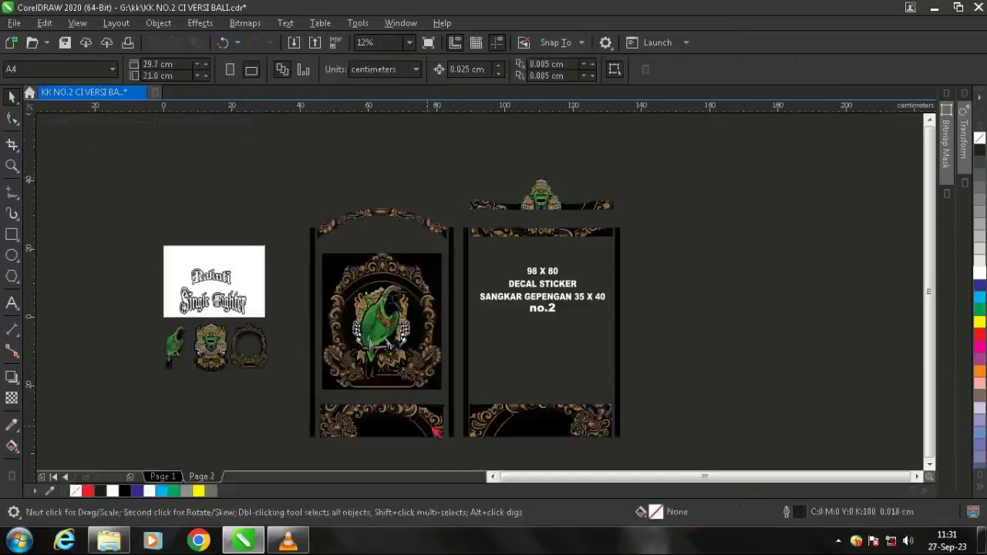
Inspect the PowerClip contents of the lower panel under the bird artwork, close them and select the crest above the dimension text
{"action": "left_click", "coordinate": [436, 432]}
{"action": "left_click", "coordinate": [68, 129]}
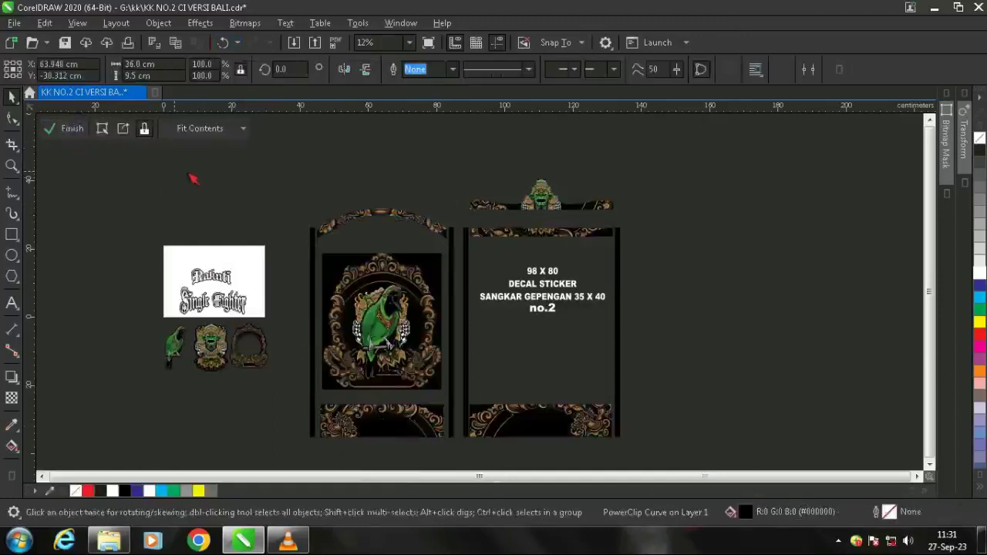
{"action": "left_click", "coordinate": [69, 128]}
{"action": "left_click", "coordinate": [543, 214]}
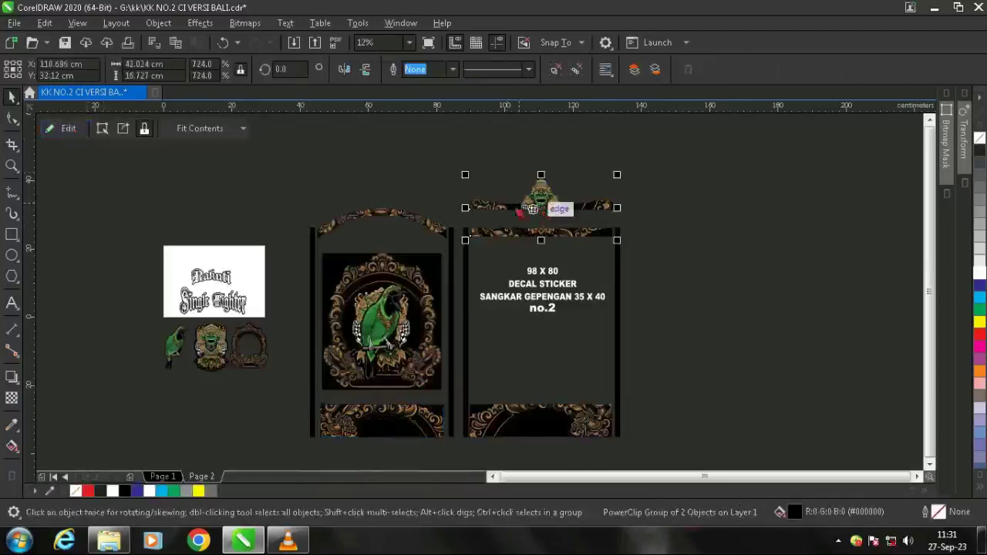
Inspect the PowerClip contents of the crest piece and of the lower panel beneath the dimension text, finish editing and deselect
{"action": "left_click", "coordinate": [68, 128]}
{"action": "left_click", "coordinate": [425, 186]}
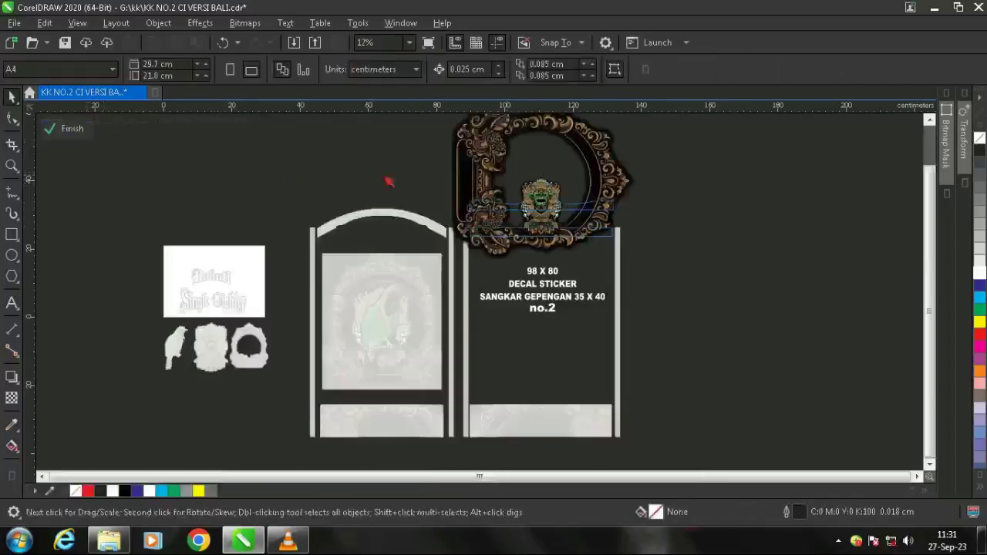
{"action": "left_click", "coordinate": [71, 129]}
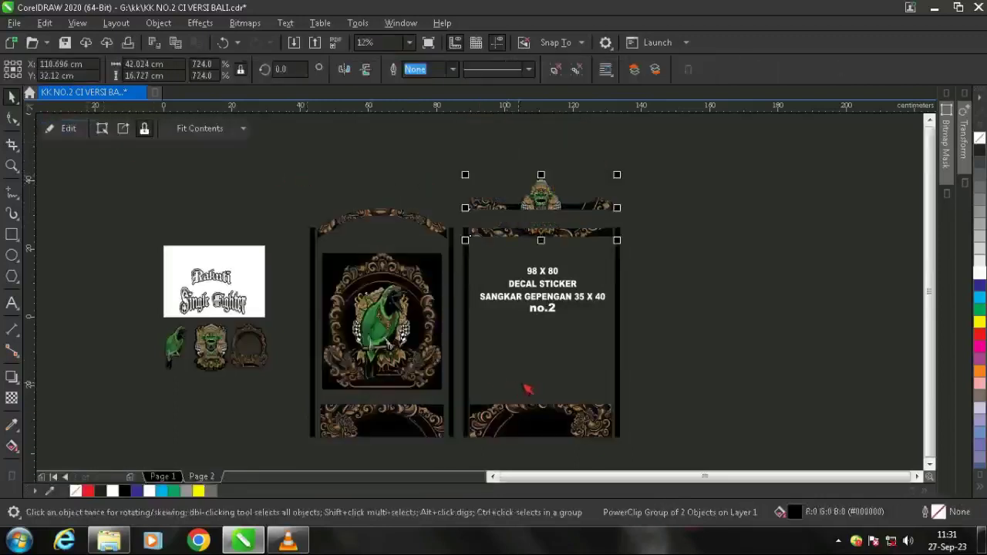
{"action": "left_click", "coordinate": [68, 128]}
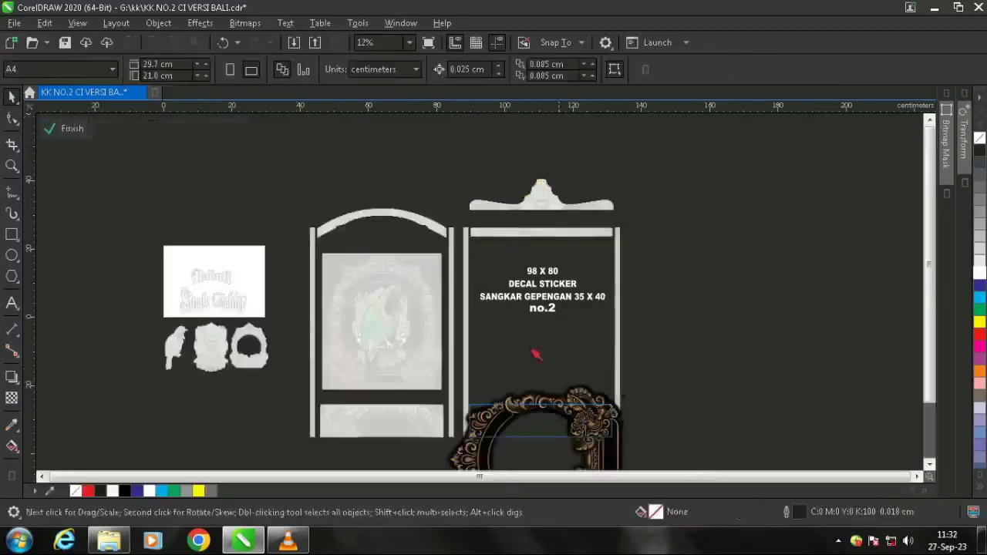
{"action": "left_click", "coordinate": [68, 128]}
{"action": "left_click", "coordinate": [532, 240]}
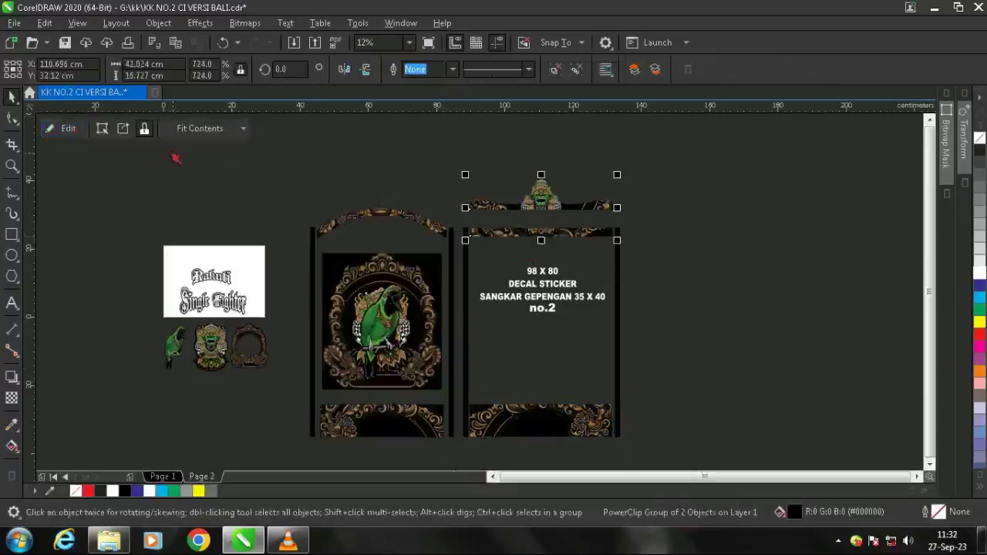
{"action": "left_click", "coordinate": [193, 191]}
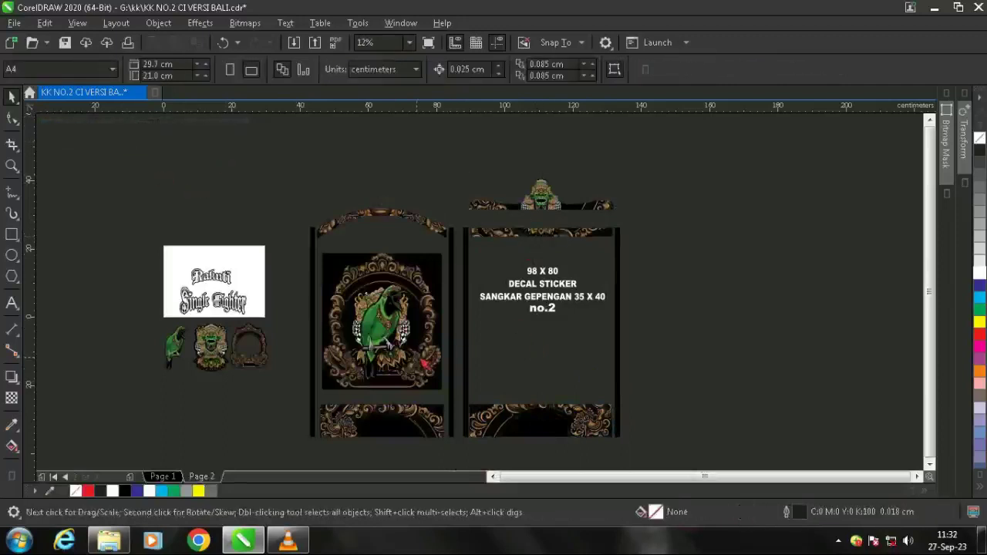
Add the artistic text "SINGLE FIGHTER" below the dimension text, enlarged to about 33 cm wide and filled white
{"action": "scroll", "coordinate": [423, 362], "scroll_direction": "up", "scroll_amount": 2}
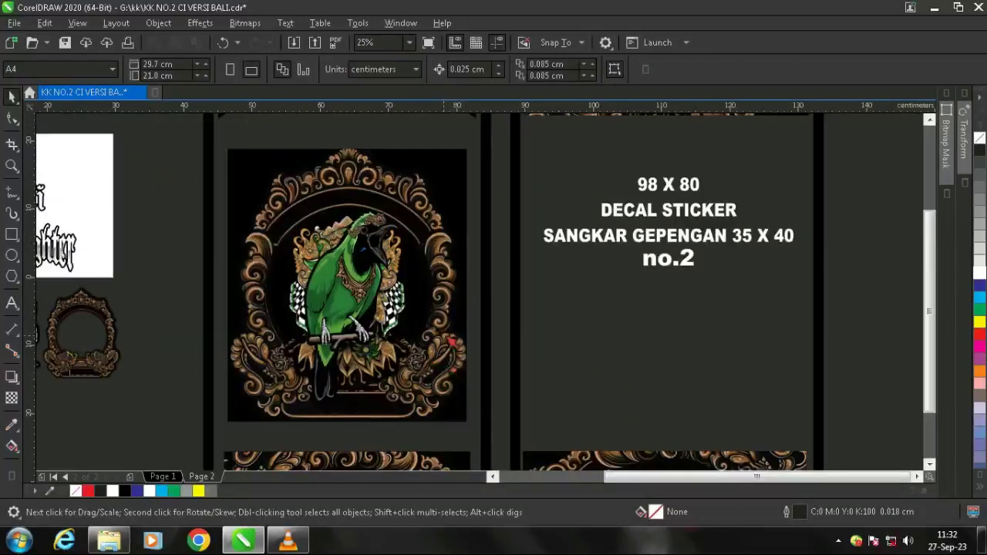
{"action": "scroll", "coordinate": [413, 367], "scroll_direction": "down", "scroll_amount": 2}
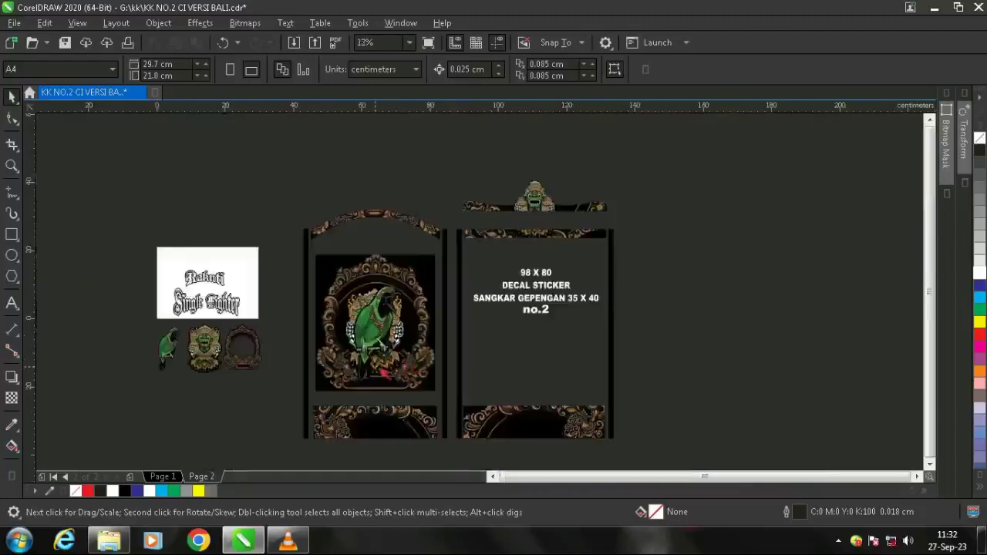
{"action": "scroll", "coordinate": [382, 373], "scroll_direction": "up", "scroll_amount": 2}
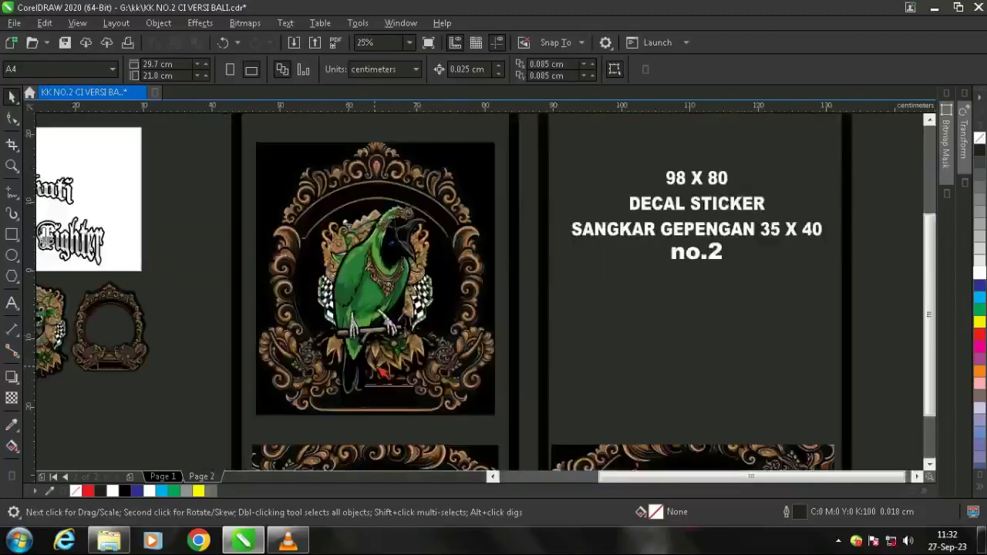
{"action": "left_click", "coordinate": [13, 304]}
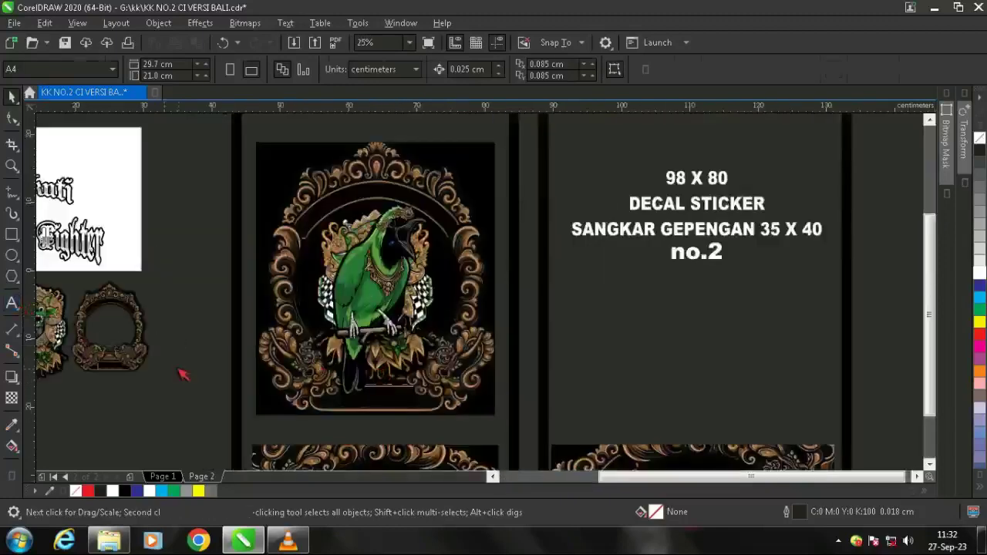
{"action": "left_click", "coordinate": [586, 363]}
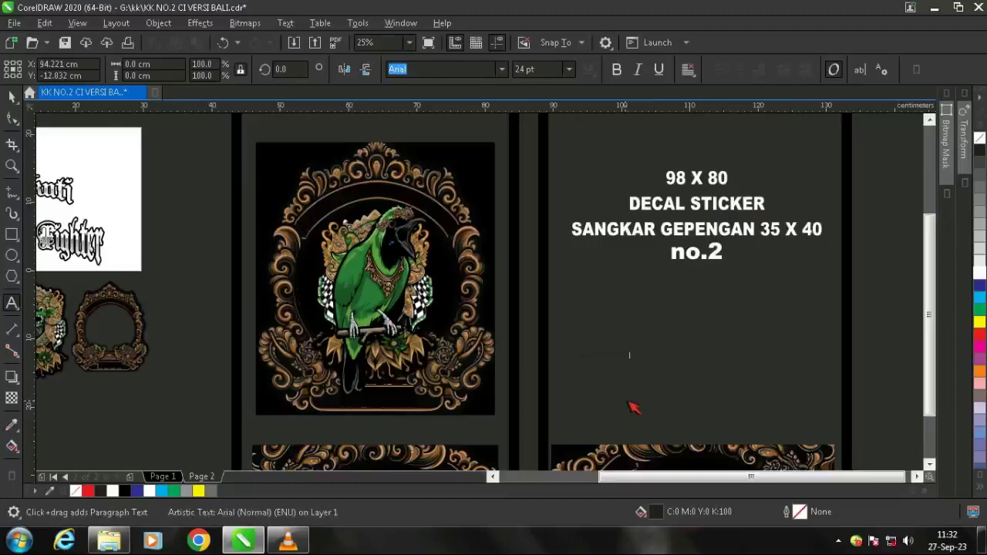
{"action": "key", "text": "ctrl+space"}
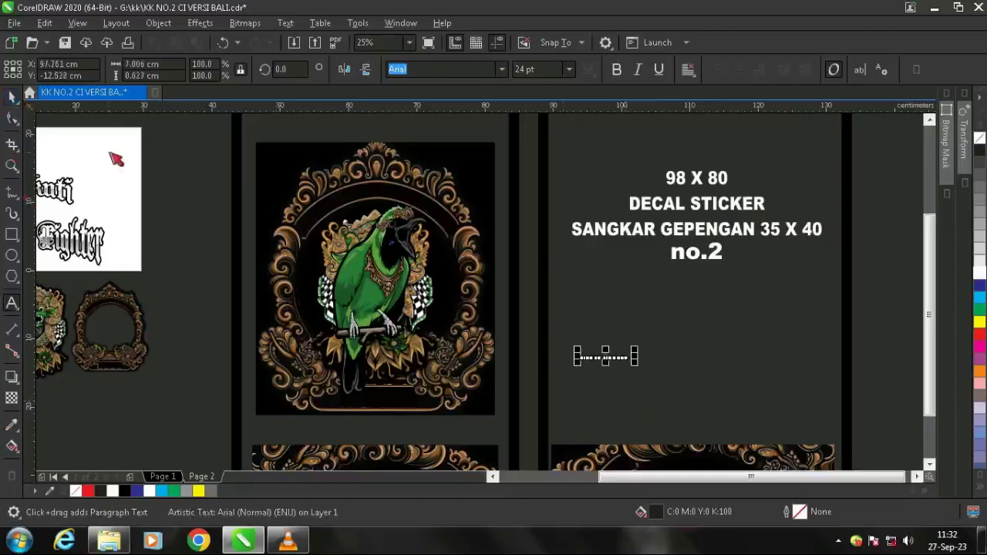
{"action": "left_click_drag", "start_coordinate": [636, 352], "coordinate": [840, 280]}
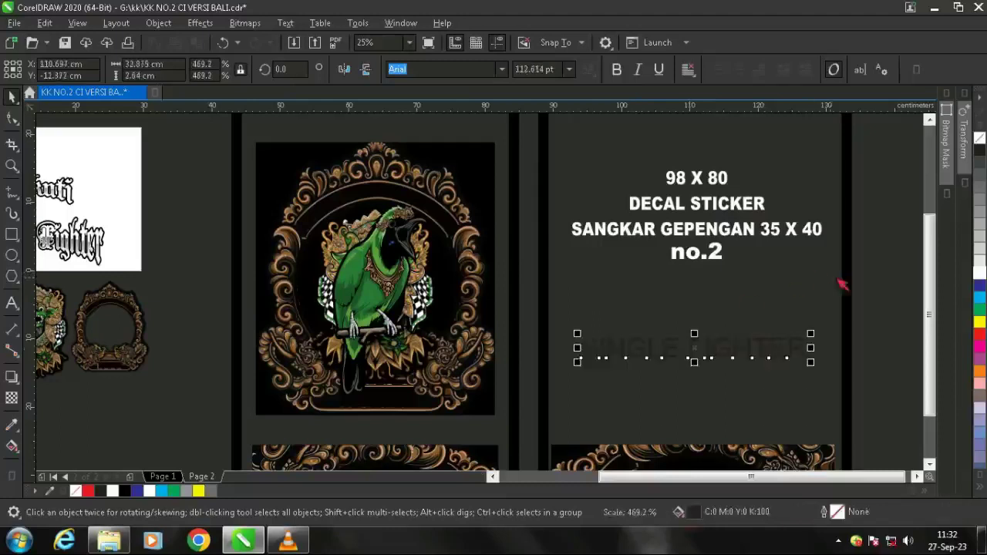
{"action": "left_click", "coordinate": [981, 275]}
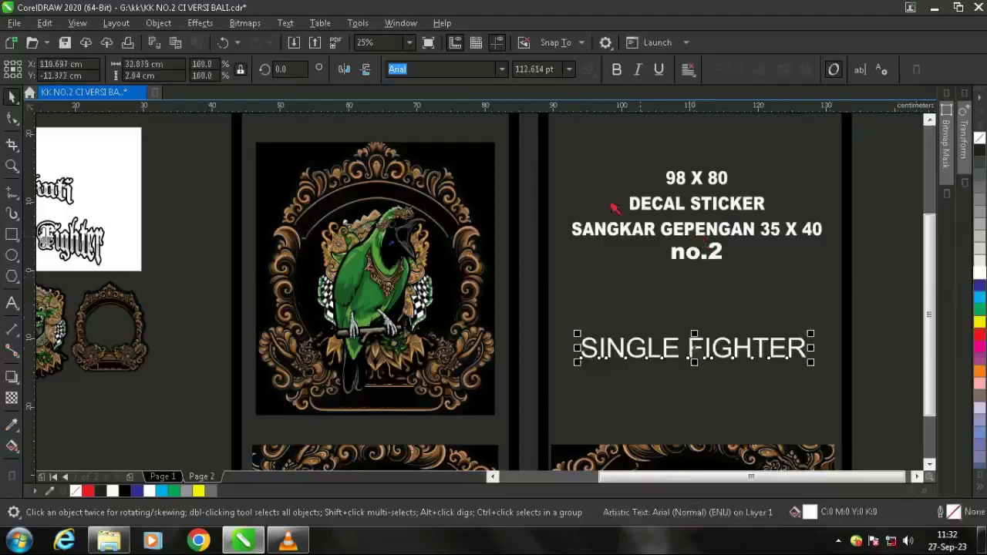
Set the new lettering's font to Divine And Earthly Imperium and change its case to Title Case
{"action": "left_click", "coordinate": [503, 70]}
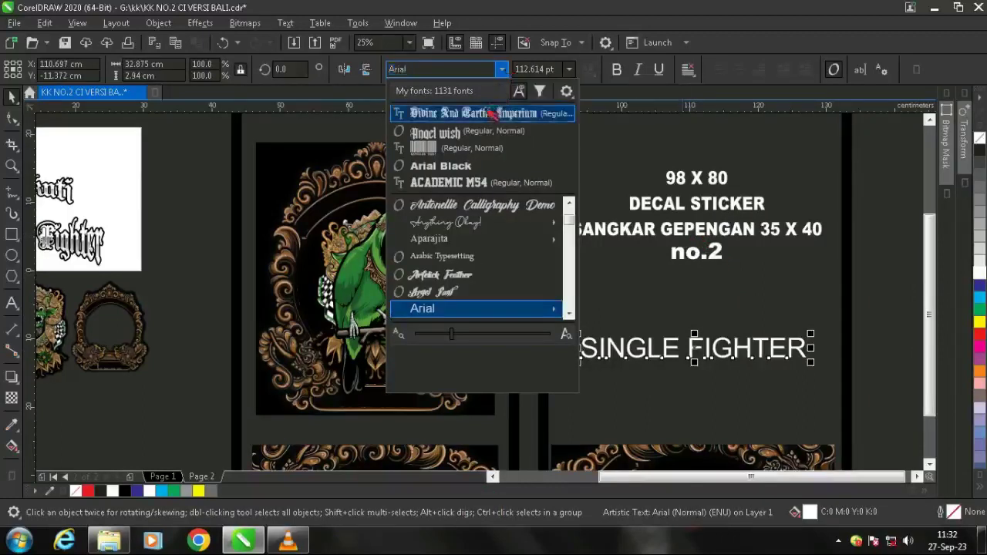
{"action": "key", "text": "Escape"}
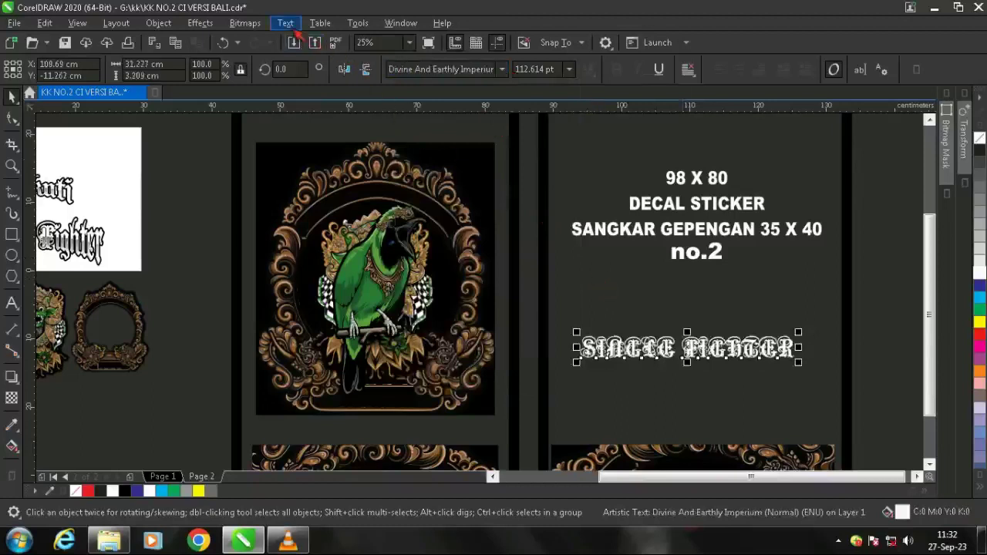
{"action": "left_click", "coordinate": [285, 23]}
{"action": "left_click", "coordinate": [379, 327]}
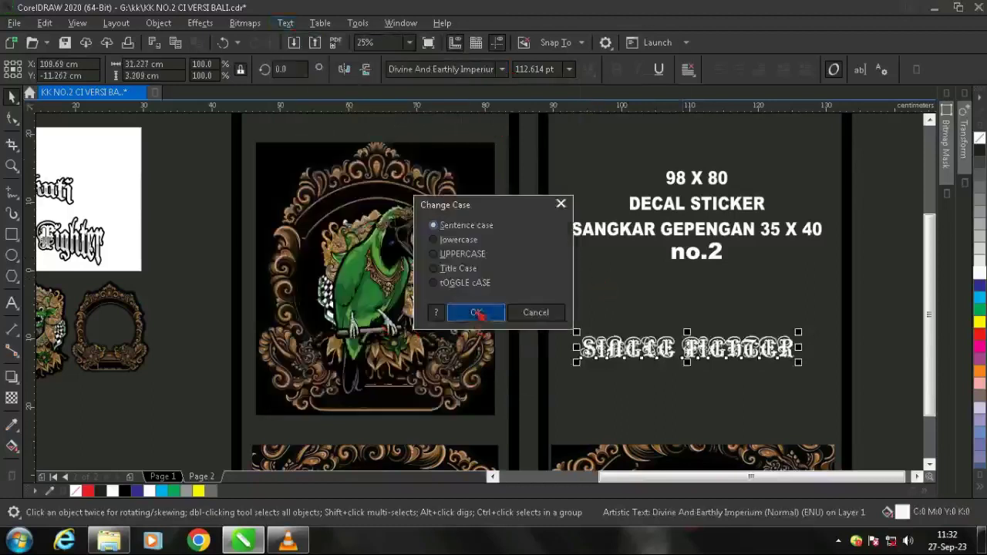
{"action": "left_click", "coordinate": [475, 270]}
{"action": "left_click", "coordinate": [476, 313]}
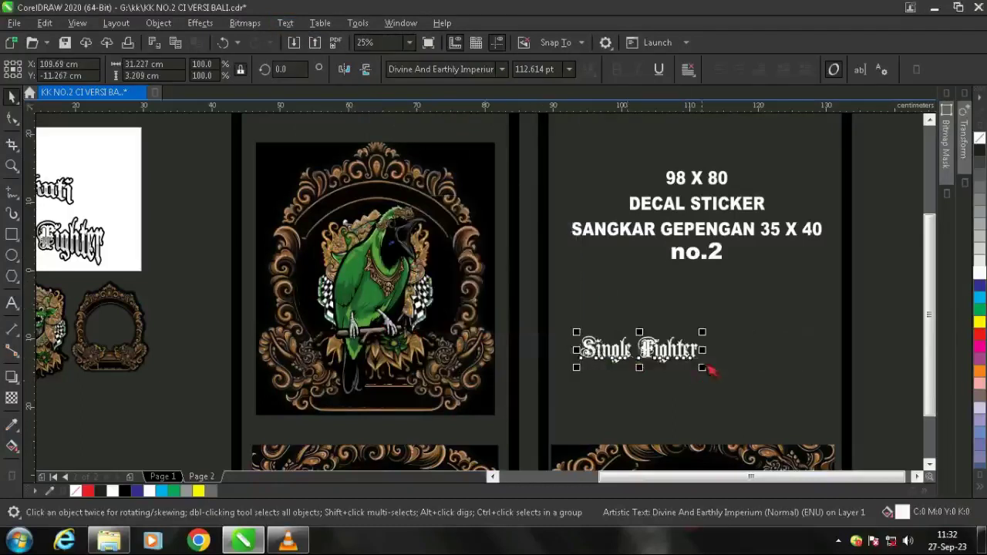
Place the Single Fighter lettering under the bird on the main panel, about 21.7 cm wide, and centre it horizontally on the panel
{"action": "left_click_drag", "start_coordinate": [702, 333], "coordinate": [789, 312]}
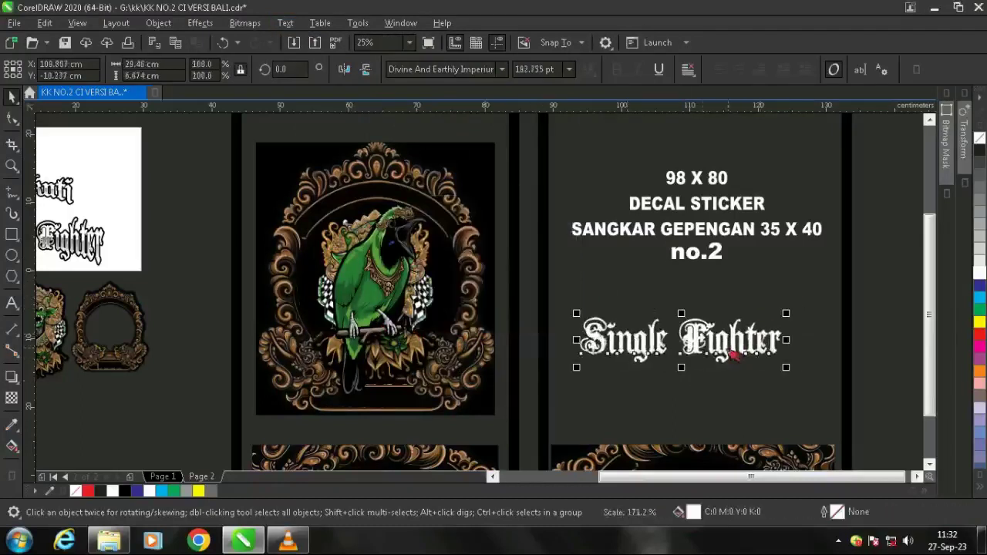
{"action": "left_click_drag", "start_coordinate": [732, 353], "coordinate": [434, 383]}
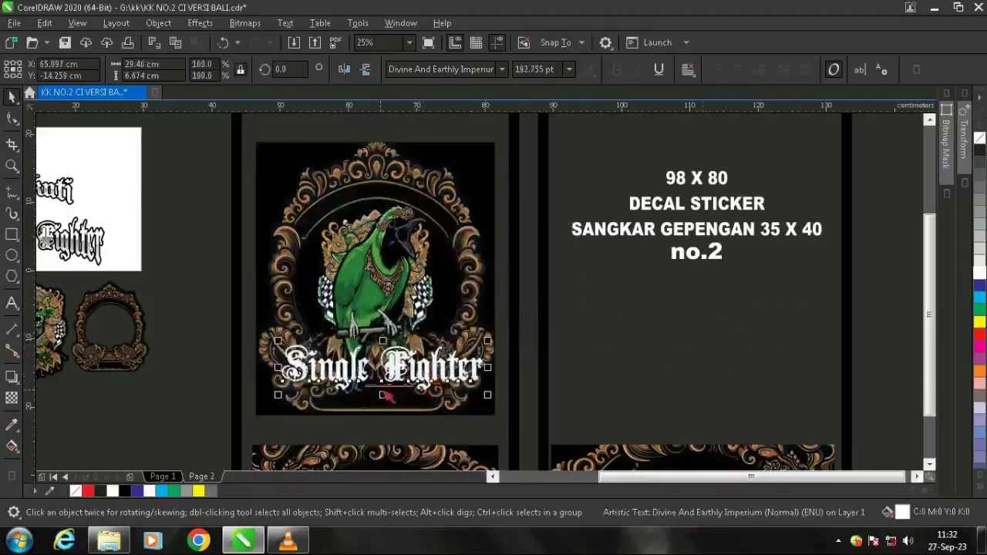
{"action": "scroll", "coordinate": [386, 396], "scroll_direction": "up", "scroll_amount": 2}
{"action": "left_click_drag", "start_coordinate": [592, 394], "coordinate": [545, 402]}
{"action": "left_click", "coordinate": [585, 421], "text": "shift"}
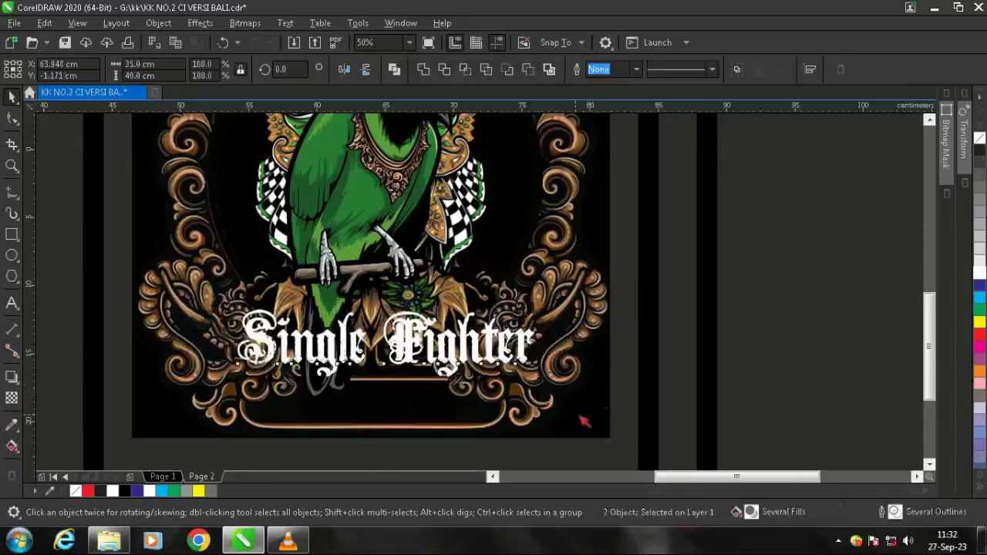
{"action": "key", "text": "e"}
{"action": "scroll", "coordinate": [490, 362], "scroll_direction": "down", "scroll_amount": 2}
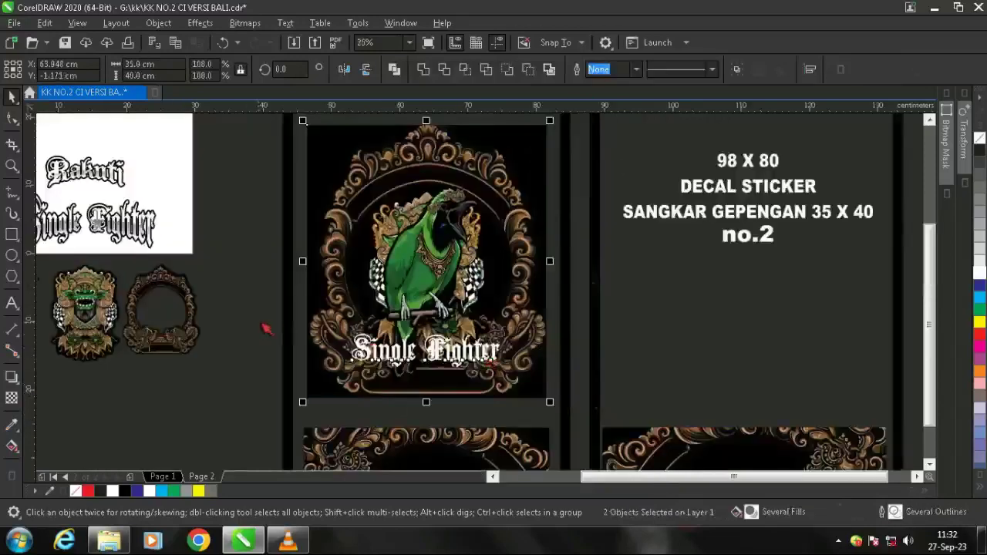
Copy the Single Fighter lettering to the upper arch of the ornate frame, above the bird
{"action": "left_click", "coordinate": [455, 355]}
{"action": "scroll", "coordinate": [455, 355], "scroll_direction": "up", "scroll_amount": 2}
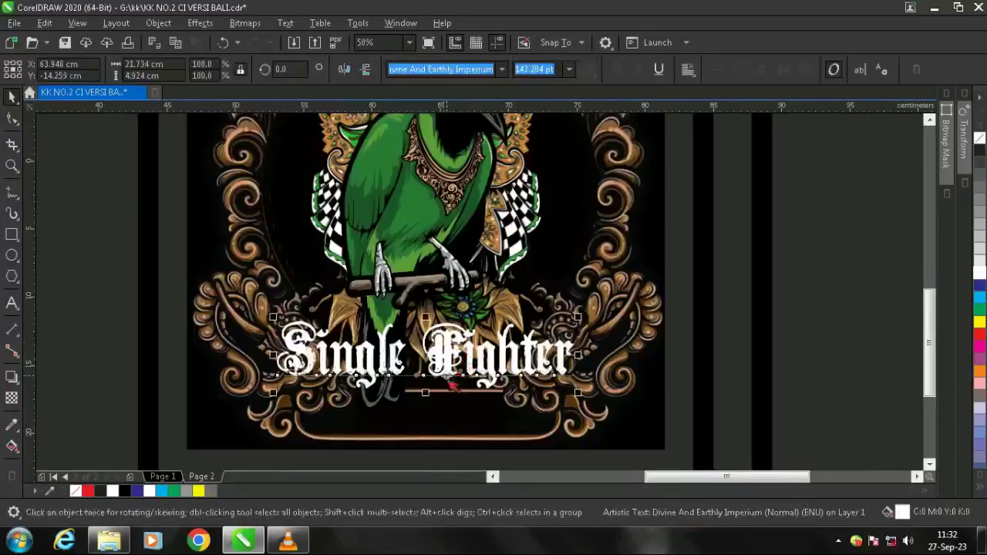
{"action": "scroll", "coordinate": [454, 385], "scroll_direction": "down", "scroll_amount": 2}
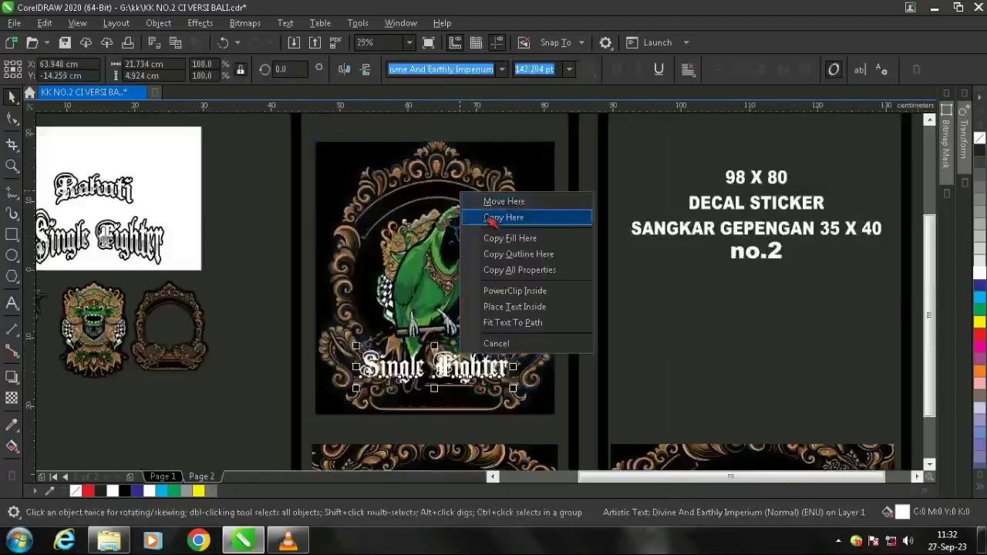
{"action": "left_click", "coordinate": [524, 222]}
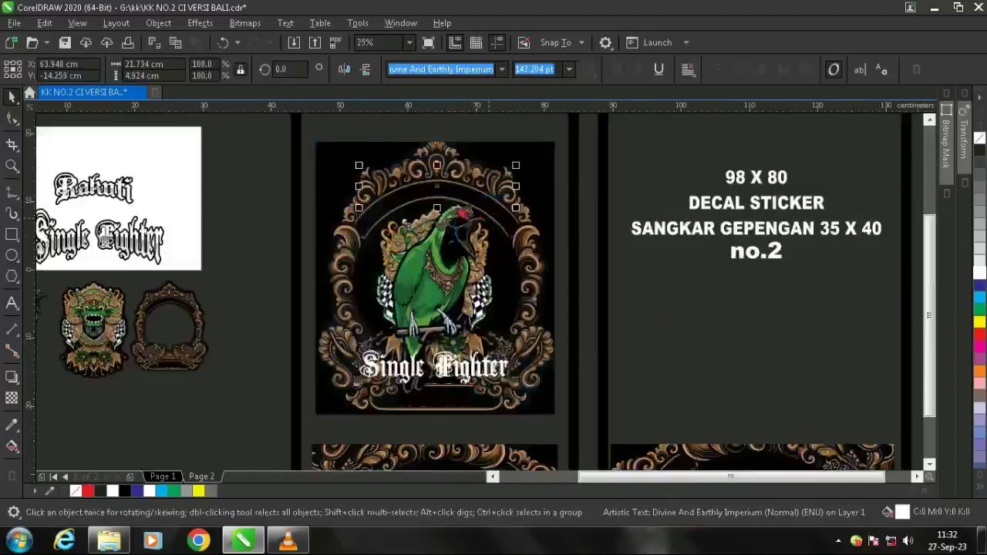
{"action": "scroll", "coordinate": [455, 185], "scroll_direction": "up", "scroll_amount": 2}
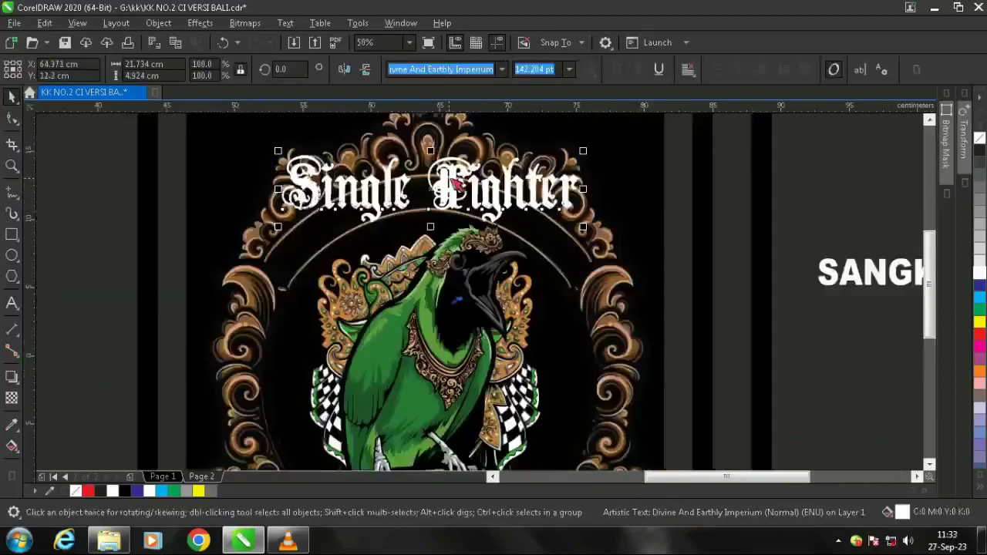
Replace the wording of the lettering above the bird with "YOUR NAME" and change it to Title Case
{"action": "left_click", "coordinate": [12, 303]}
{"action": "left_click_drag", "start_coordinate": [289, 186], "coordinate": [580, 185]}
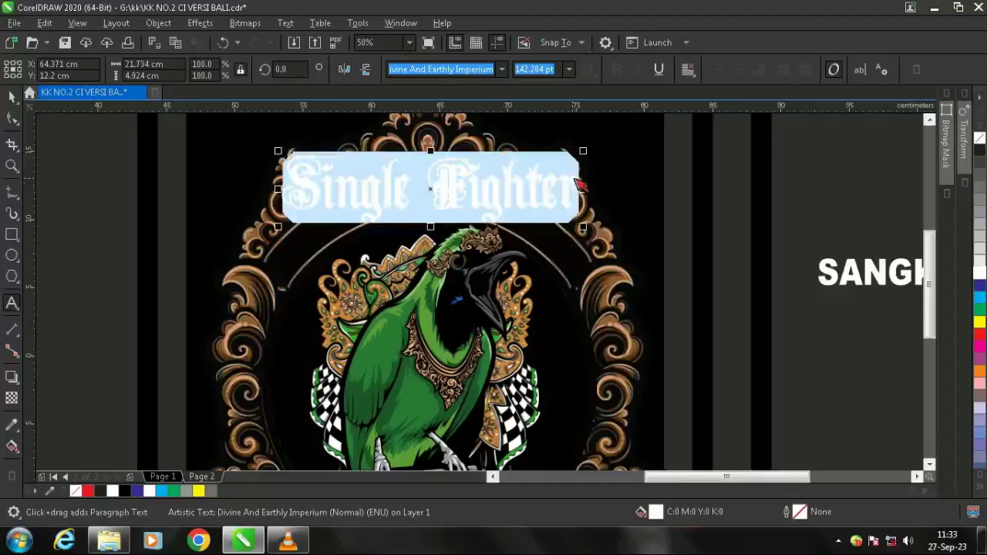
{"action": "type", "text": "YOU"}
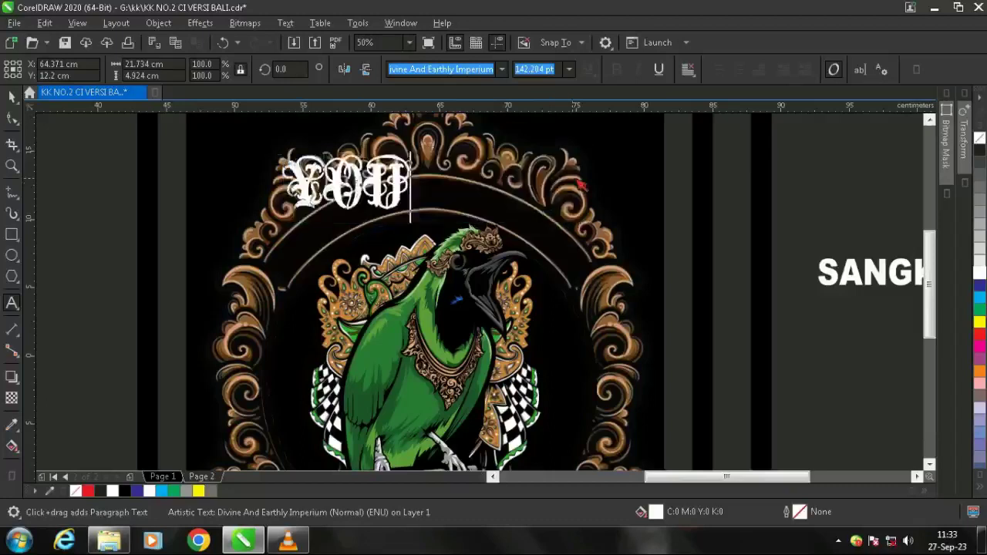
{"action": "type", "text": "R NAME"}
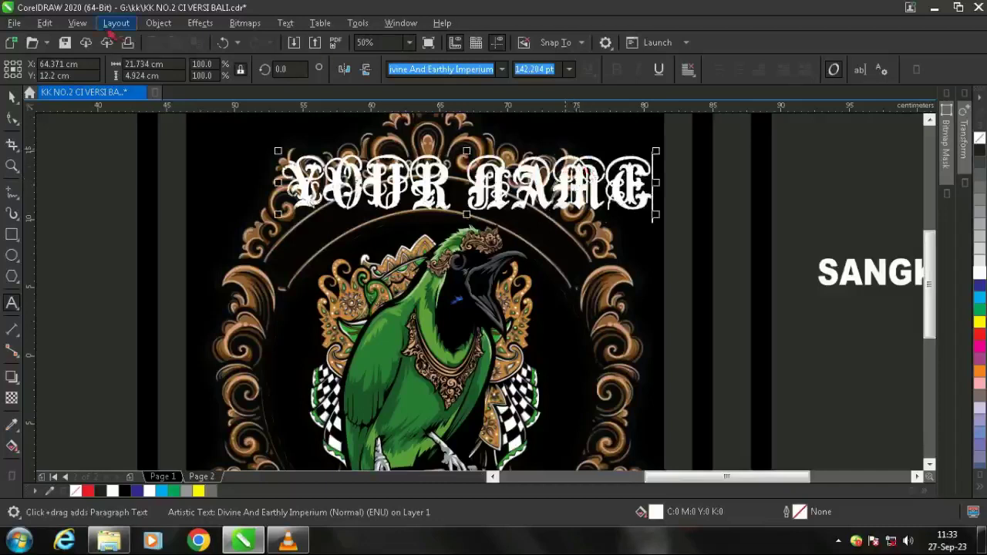
{"action": "left_click", "coordinate": [12, 97]}
{"action": "left_click", "coordinate": [286, 23]}
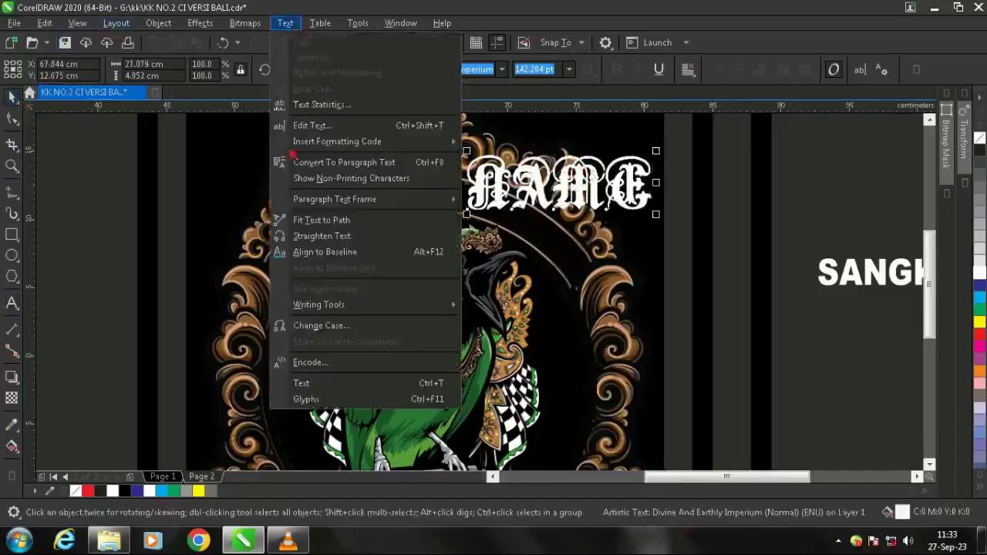
{"action": "left_click", "coordinate": [324, 325]}
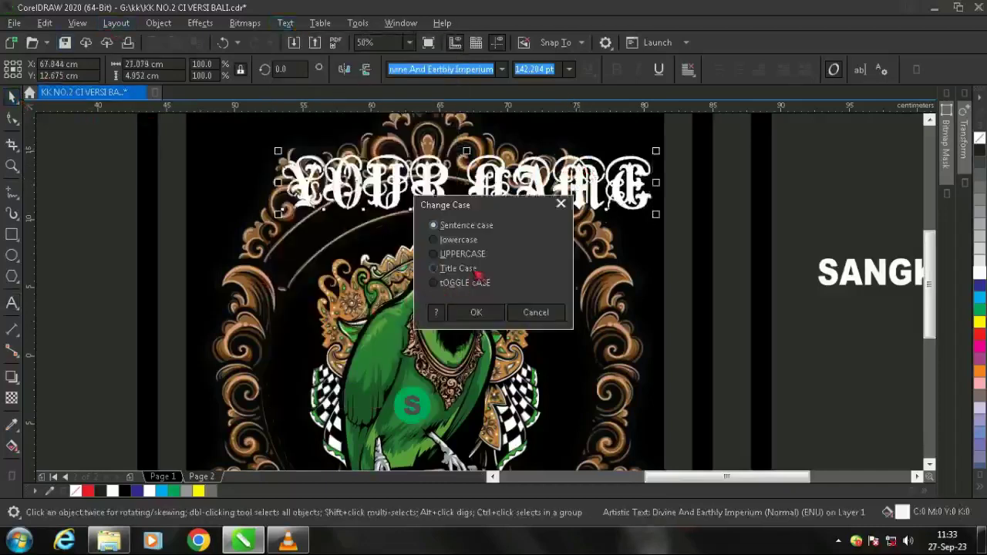
{"action": "left_click", "coordinate": [463, 268]}
{"action": "left_click", "coordinate": [476, 312]}
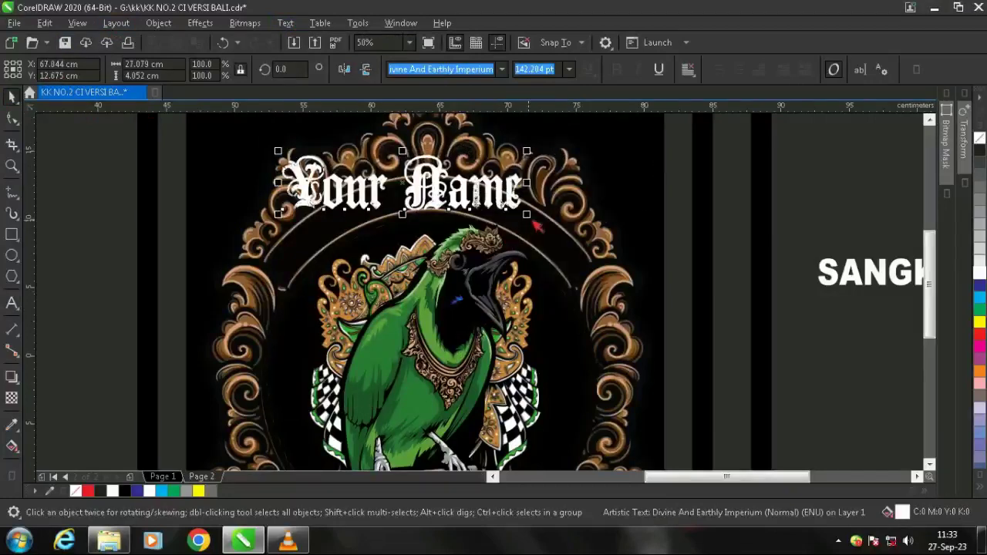
Enlarge the Your Name lettering to about 19.2 cm wide and shift it to the middle of the frame's arch
{"action": "left_click_drag", "start_coordinate": [527, 213], "coordinate": [548, 219]}
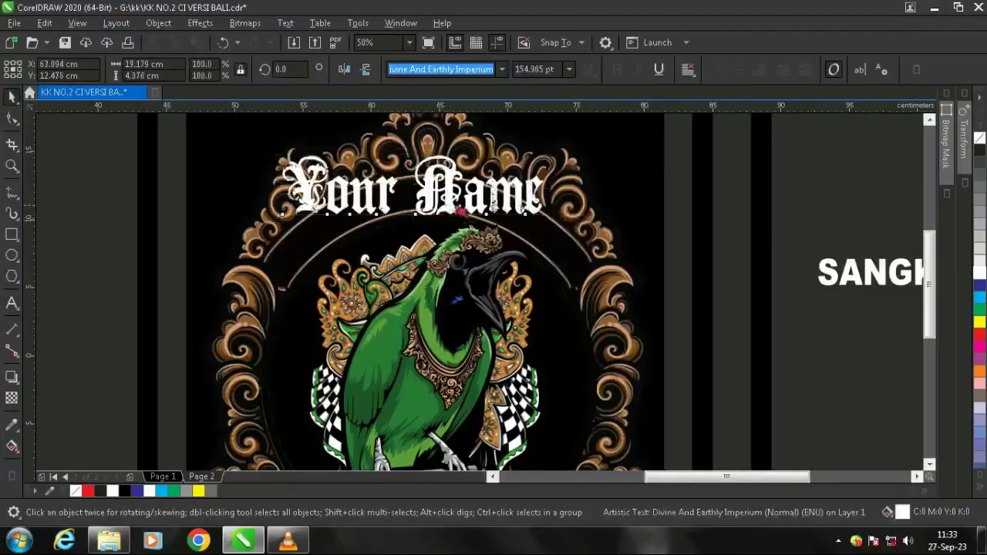
{"action": "left_click_drag", "start_coordinate": [455, 209], "coordinate": [469, 209]}
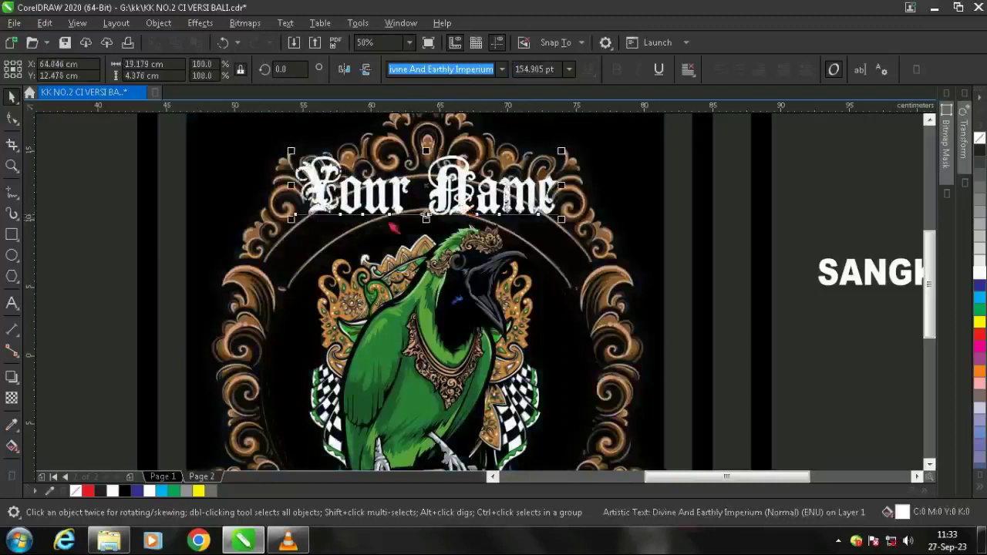
Apply an envelope to the Your Name lettering, reduce it to its corner nodes and bend it upward to follow the frame's arch
{"action": "left_click", "coordinate": [20, 384]}
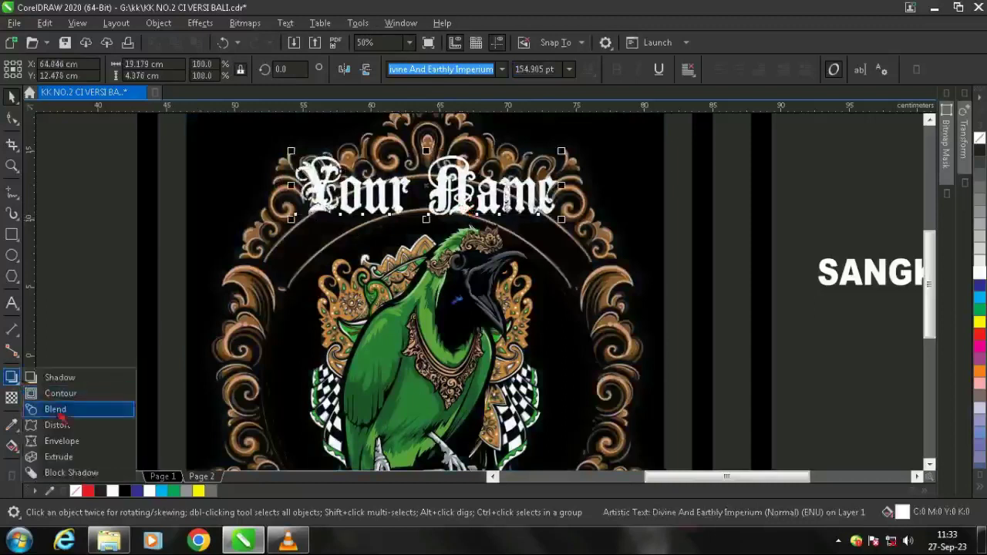
{"action": "left_click", "coordinate": [62, 441]}
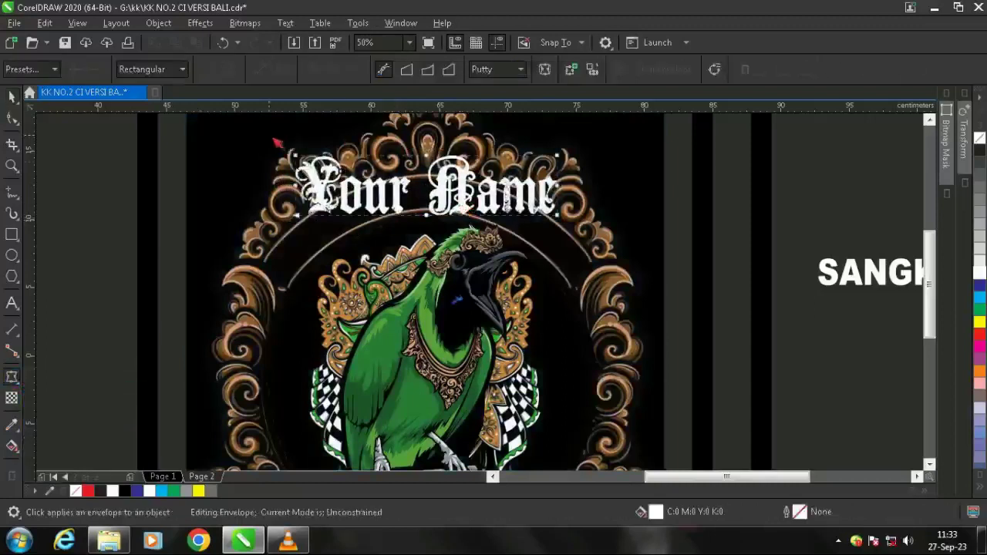
{"action": "left_click_drag", "start_coordinate": [276, 142], "coordinate": [584, 247]}
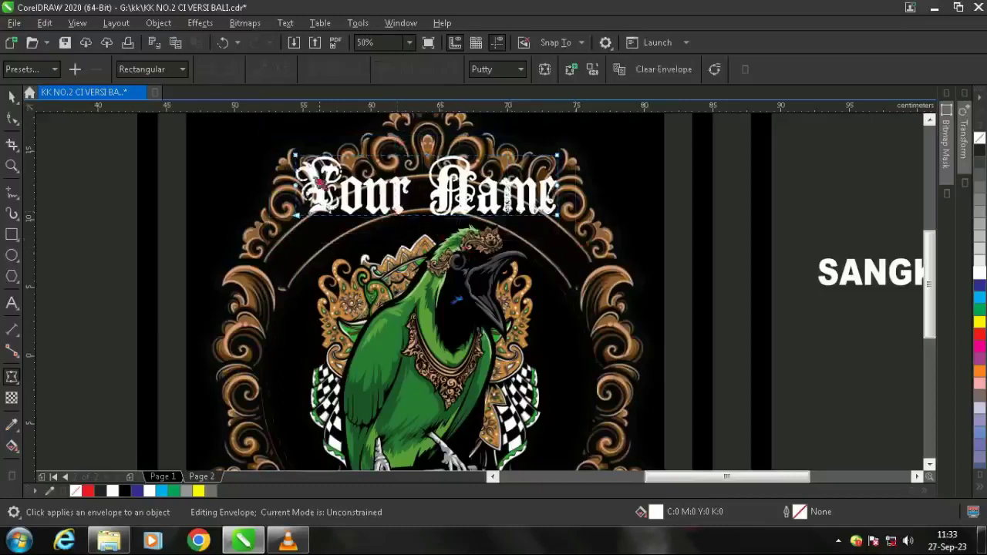
{"action": "left_click_drag", "start_coordinate": [270, 142], "coordinate": [515, 240]}
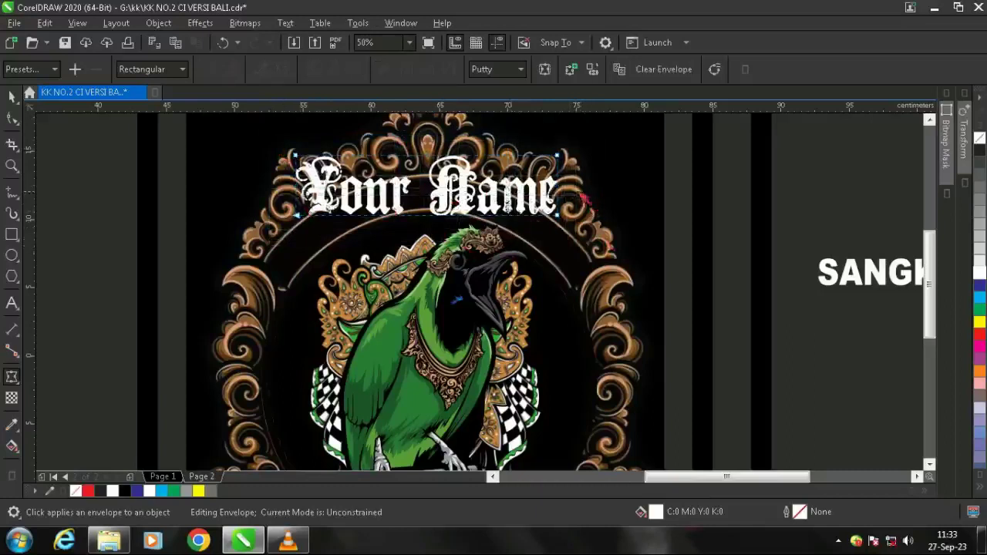
{"action": "left_click", "coordinate": [437, 164]}
{"action": "left_click_drag", "start_coordinate": [437, 163], "coordinate": [437, 132]}
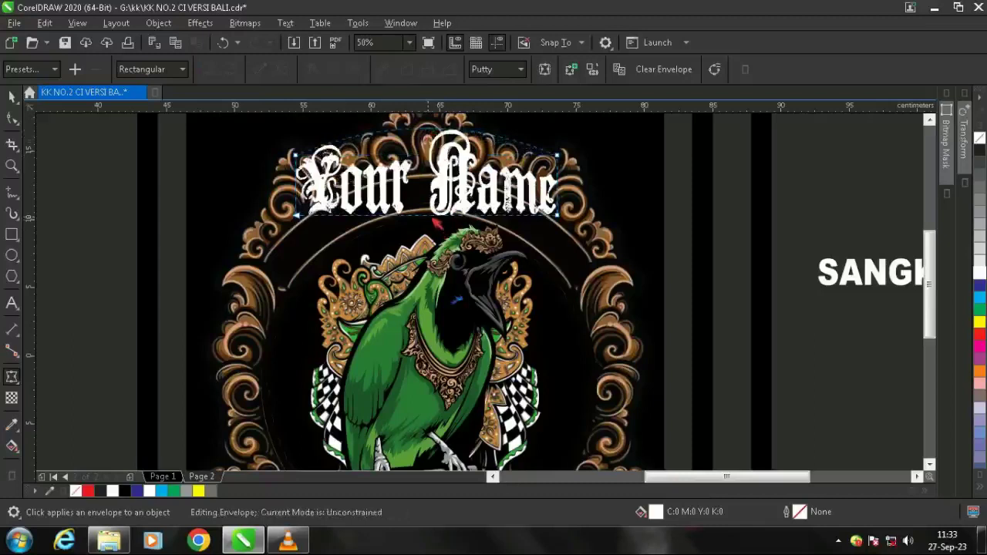
{"action": "left_click_drag", "start_coordinate": [437, 222], "coordinate": [462, 204]}
{"action": "left_click", "coordinate": [22, 101]}
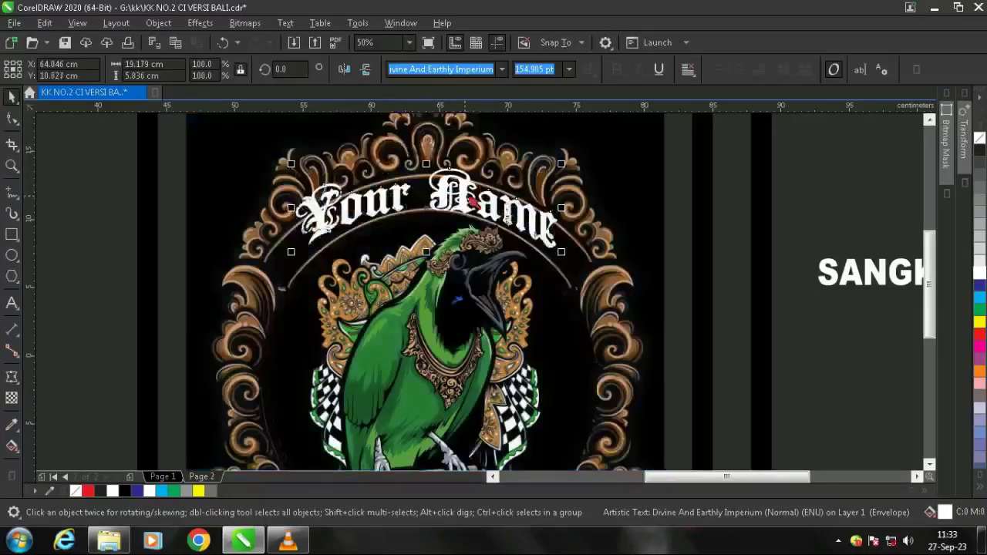
Straighten the Your Name envelope's top edge, raise its top corners and reduce the lettering to about 14.3 cm wide
{"action": "left_click", "coordinate": [12, 145]}
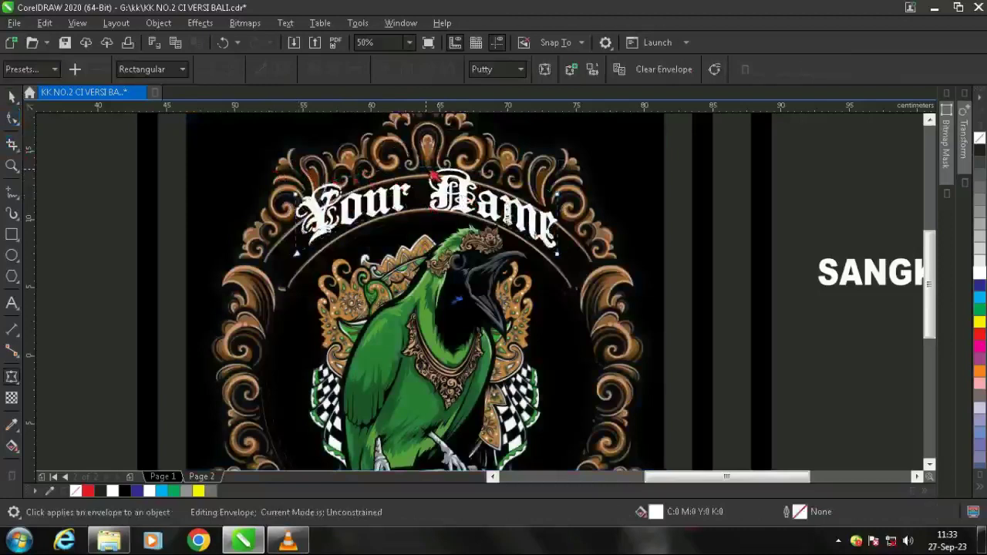
{"action": "left_click", "coordinate": [426, 167]}
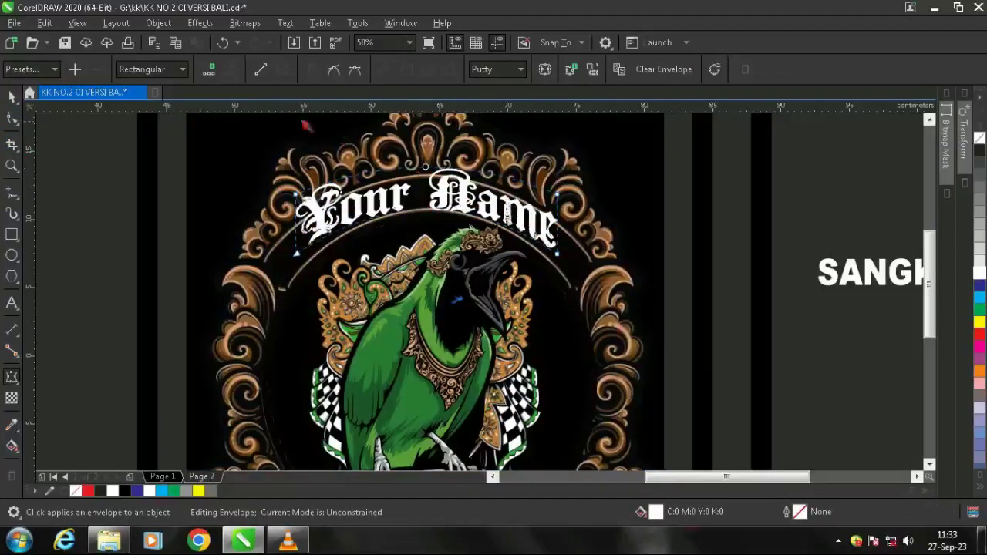
{"action": "left_click", "coordinate": [262, 70]}
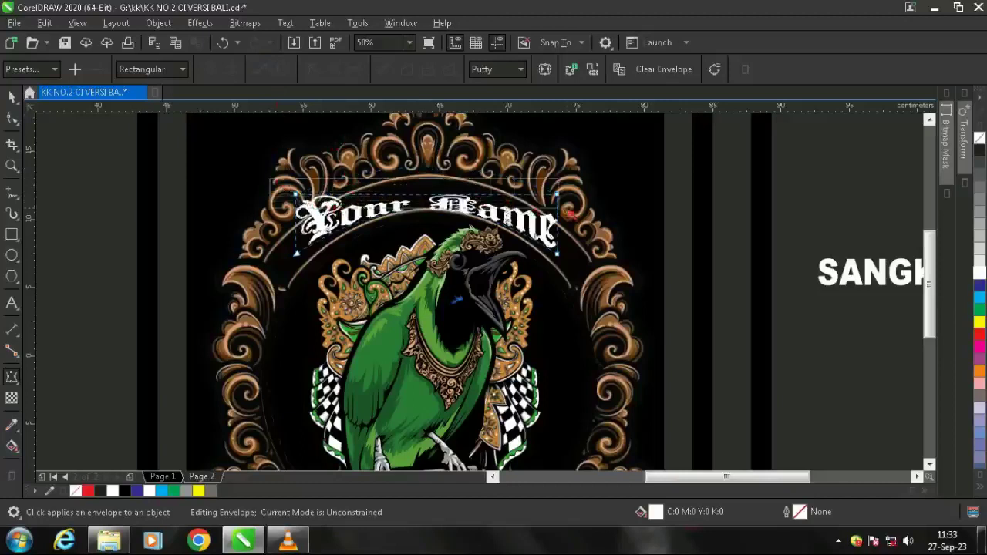
{"action": "left_click_drag", "start_coordinate": [559, 195], "coordinate": [566, 164]}
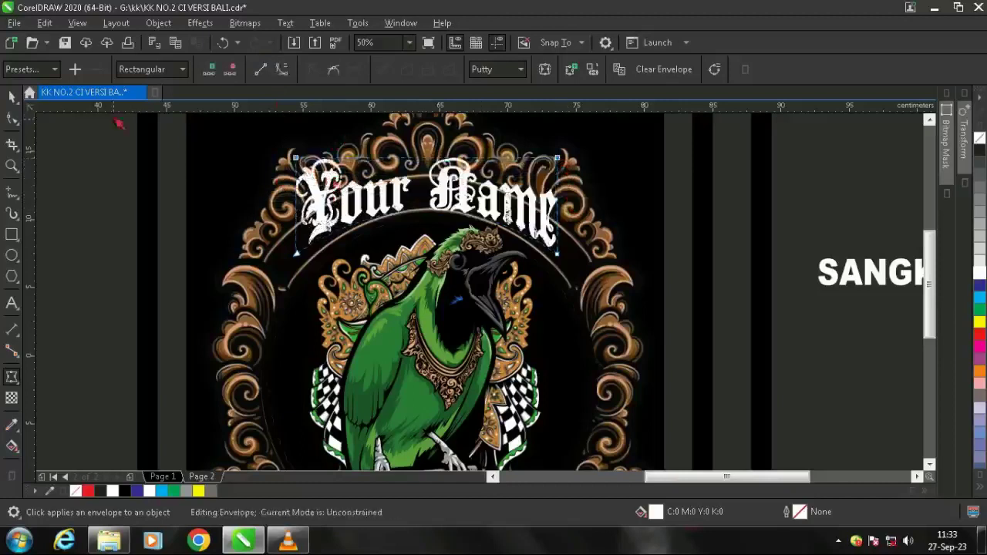
{"action": "key", "text": "space"}
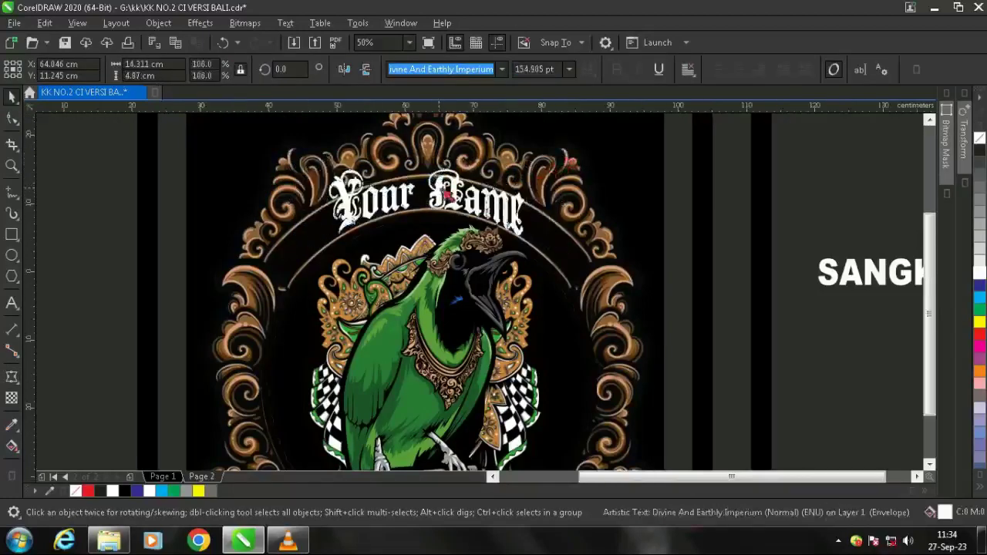
Apply an envelope to the Single Fighter lettering, reduce it to its corner nodes and convert both side edges to straight lines
{"action": "scroll", "coordinate": [448, 194], "scroll_direction": "down", "scroll_amount": 3}
{"action": "left_click", "coordinate": [465, 383]}
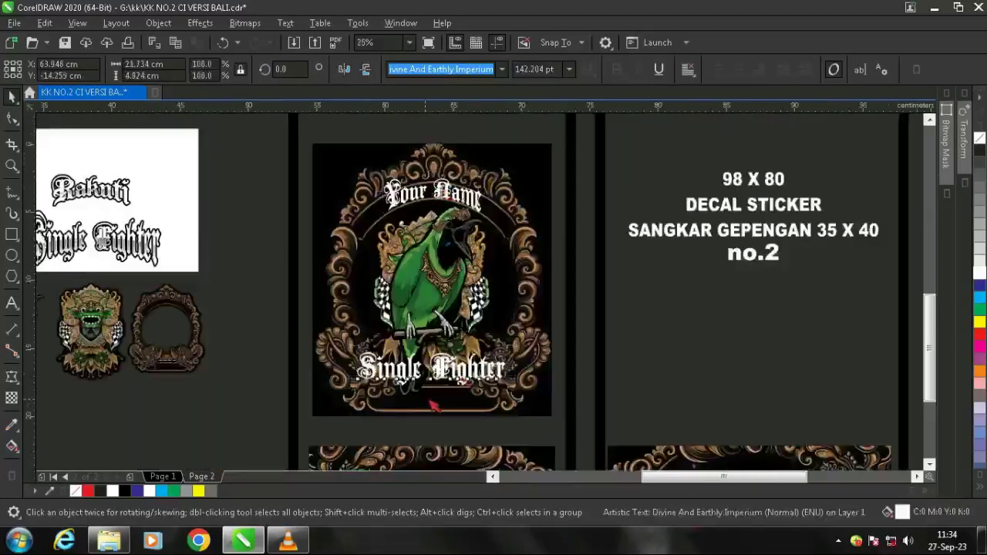
{"action": "scroll", "coordinate": [434, 404], "scroll_direction": "up", "scroll_amount": 3}
{"action": "left_click", "coordinate": [17, 378]}
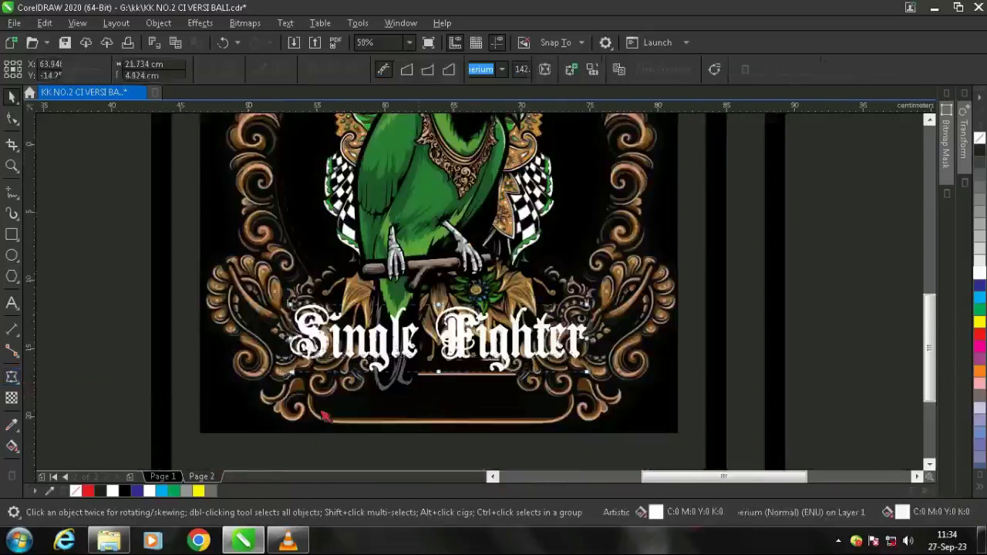
{"action": "left_click", "coordinate": [464, 396]}
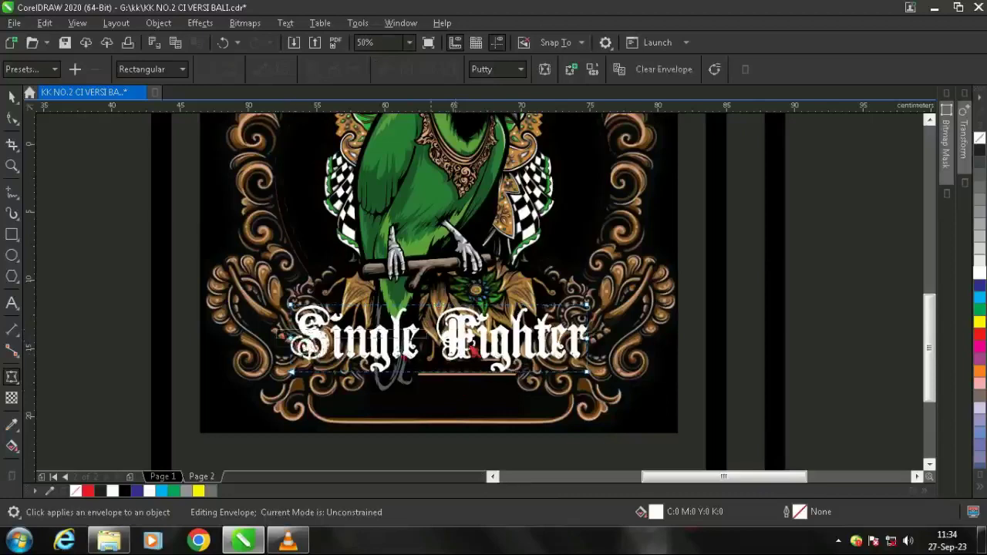
{"action": "left_click", "coordinate": [634, 364]}
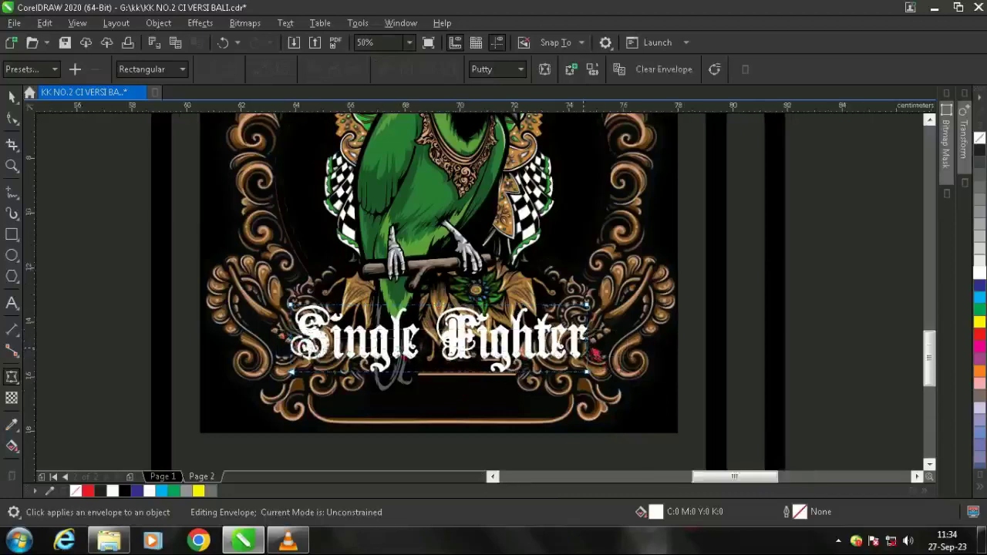
{"action": "scroll", "coordinate": [600, 353], "scroll_direction": "up", "scroll_amount": 2}
{"action": "left_click", "coordinate": [591, 339]}
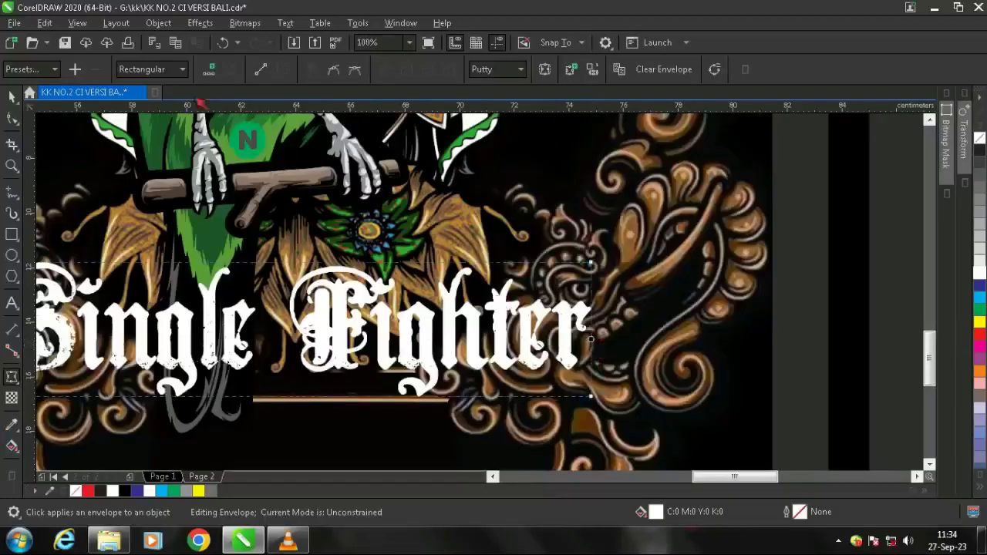
{"action": "left_click", "coordinate": [263, 71]}
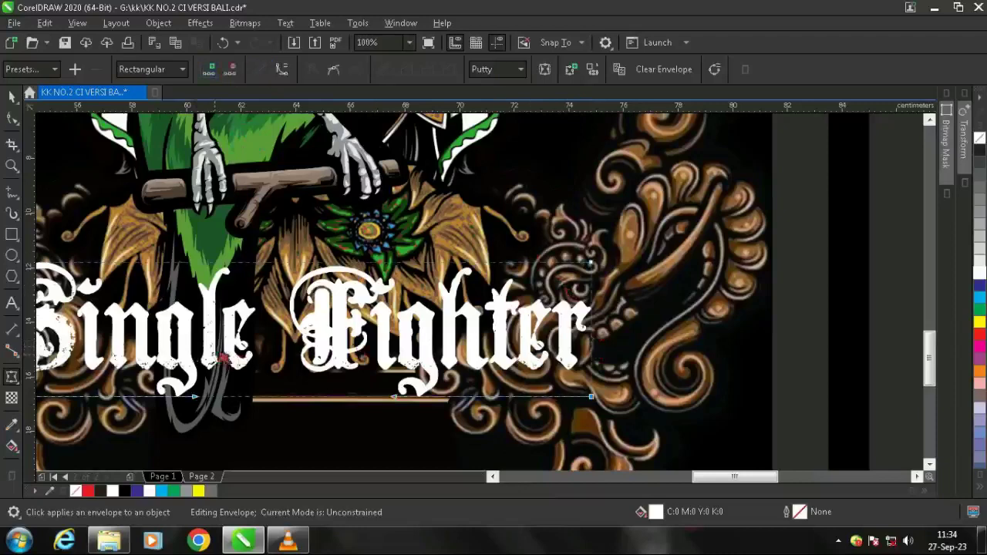
{"action": "scroll", "coordinate": [243, 360], "scroll_direction": "down", "scroll_amount": 2}
{"action": "scroll", "coordinate": [306, 334], "scroll_direction": "up", "scroll_amount": 2}
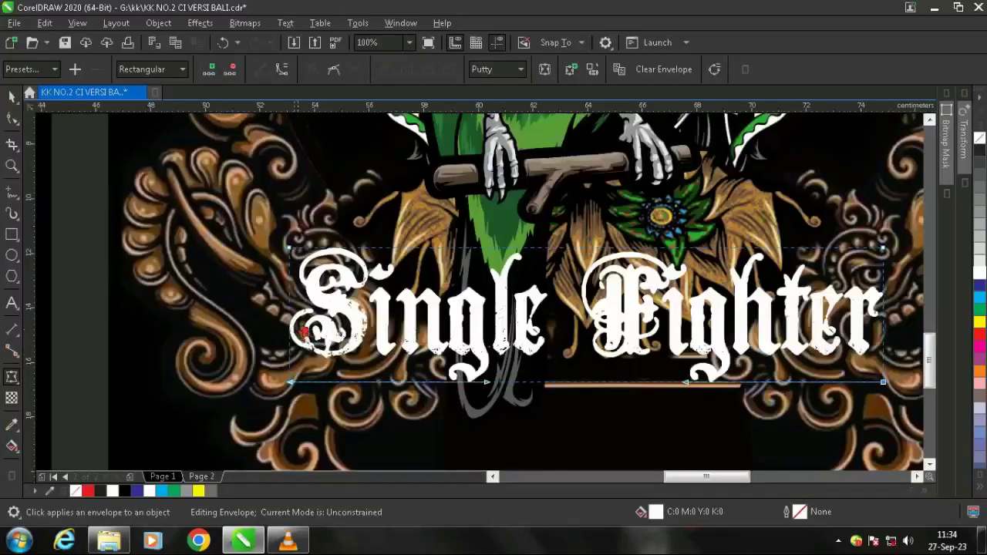
{"action": "left_click", "coordinate": [306, 331]}
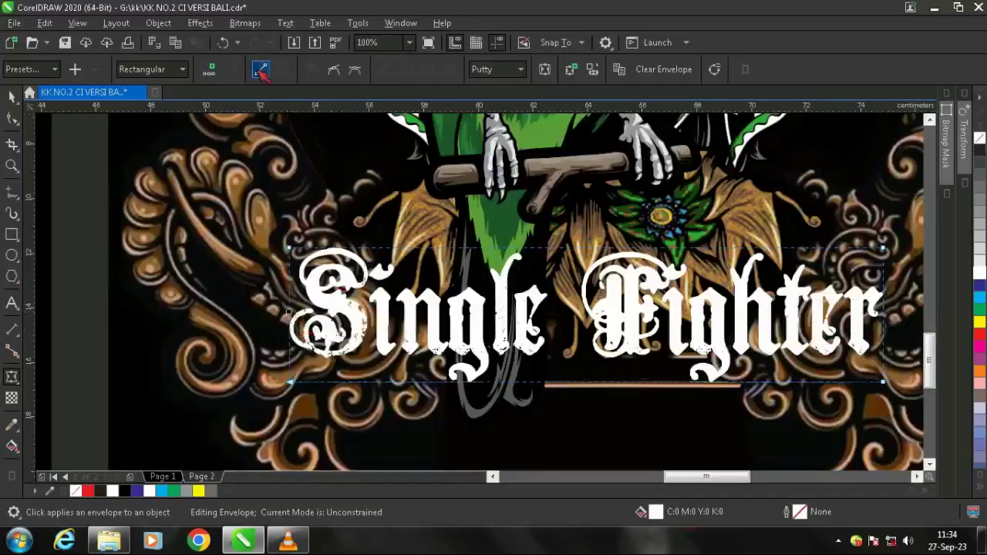
{"action": "scroll", "coordinate": [314, 308], "scroll_direction": "down", "scroll_amount": 2}
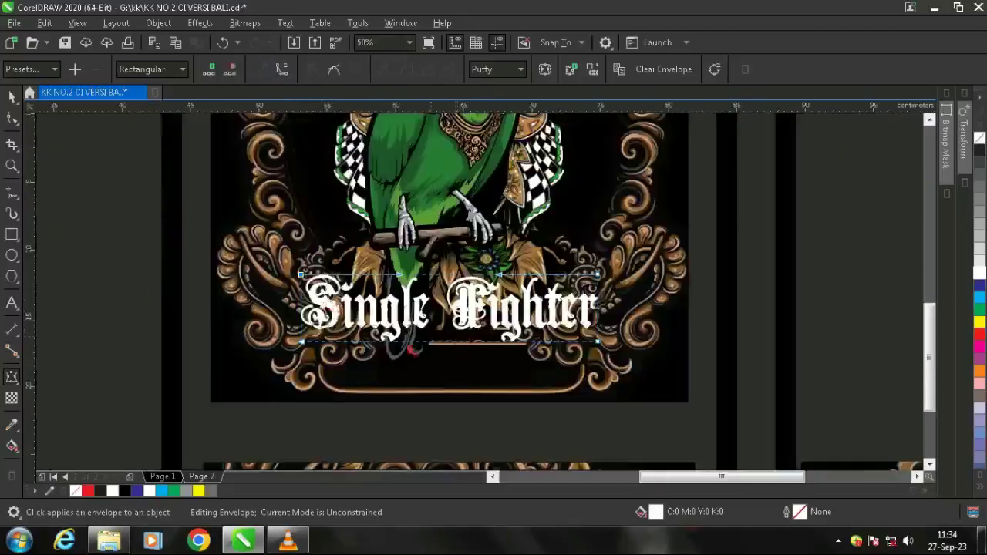
Lower the bottom corners of the Single Fighter envelope, arch its bottom edge upward and pull its top edge slightly down
{"action": "left_click", "coordinate": [600, 344]}
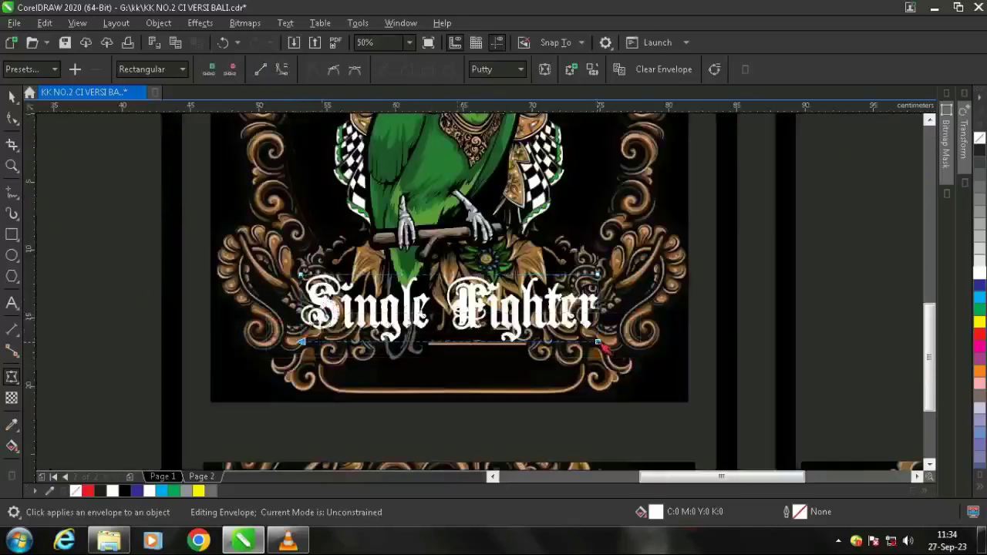
{"action": "left_click_drag", "start_coordinate": [604, 348], "coordinate": [608, 408]}
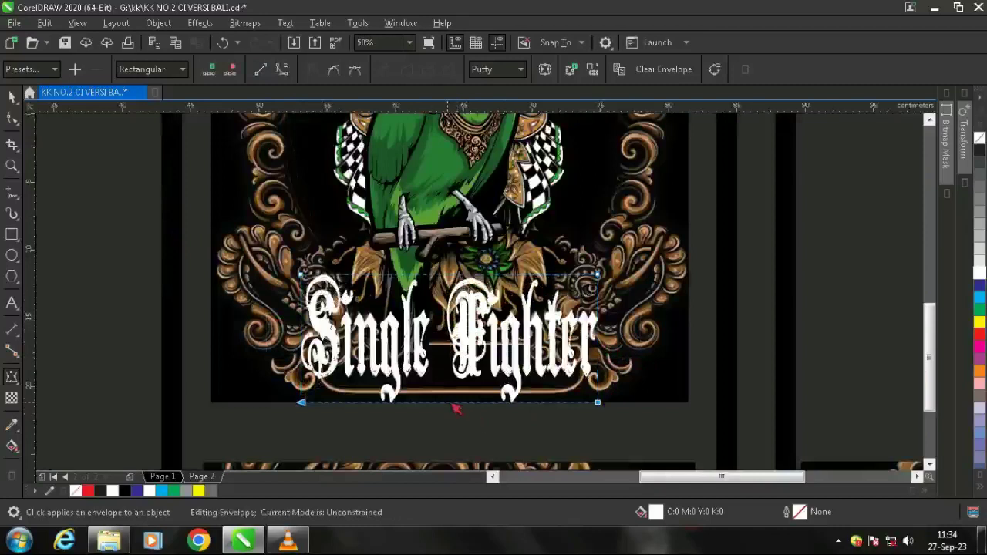
{"action": "left_click_drag", "start_coordinate": [456, 403], "coordinate": [457, 345]}
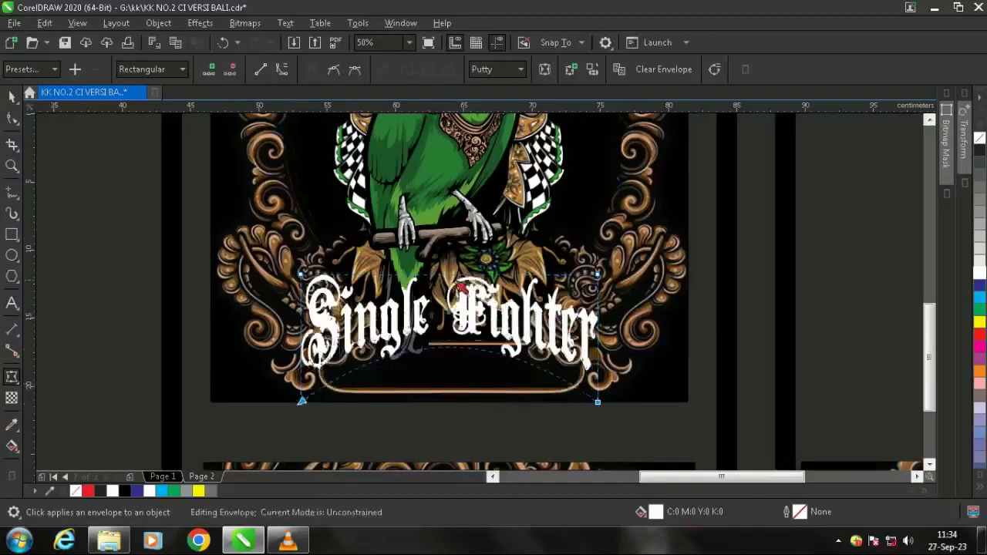
{"action": "left_click_drag", "start_coordinate": [461, 285], "coordinate": [465, 291]}
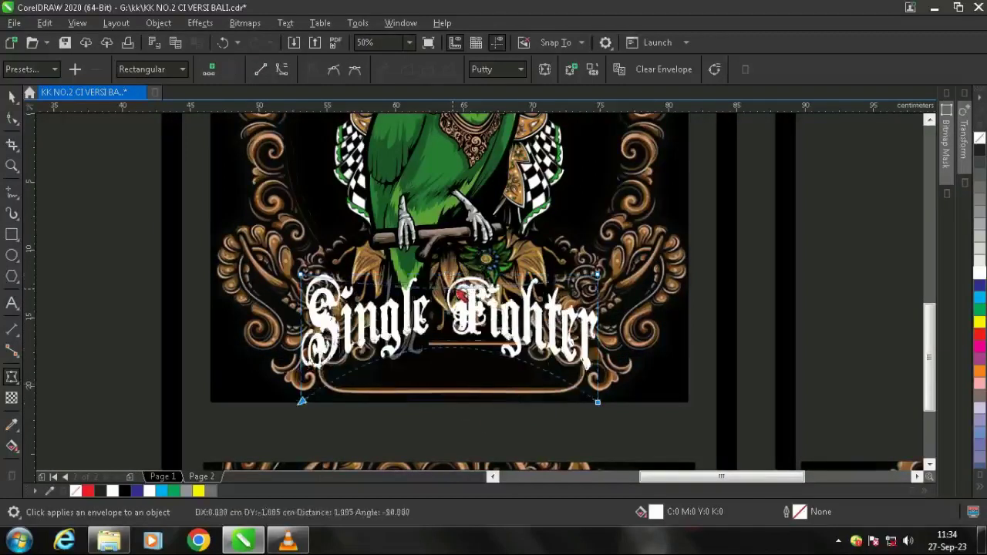
{"action": "left_click", "coordinate": [12, 95]}
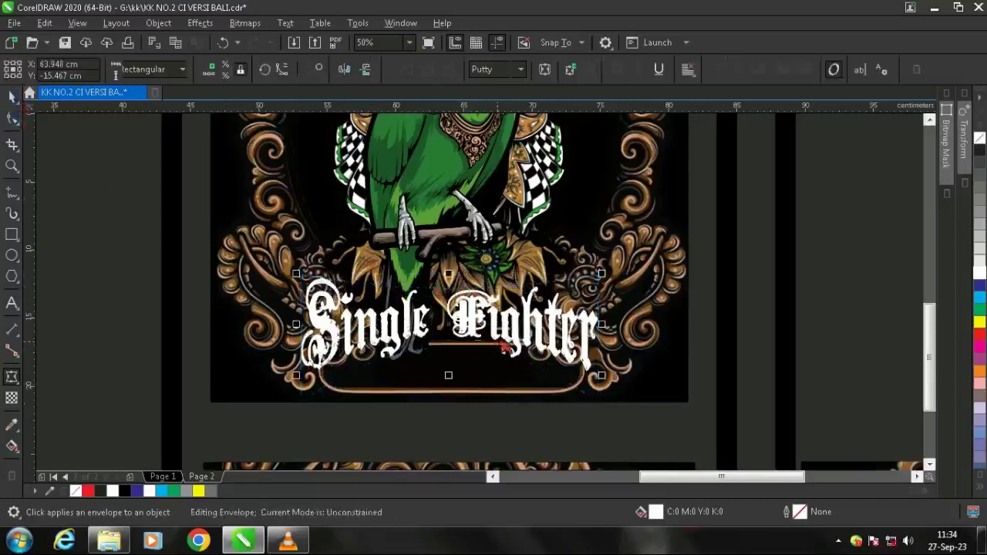
Move the Single Fighter lettering up slightly, enlarge it to about 23.8 cm wide and select it together with the panel
{"action": "left_click_drag", "start_coordinate": [452, 272], "coordinate": [476, 293]}
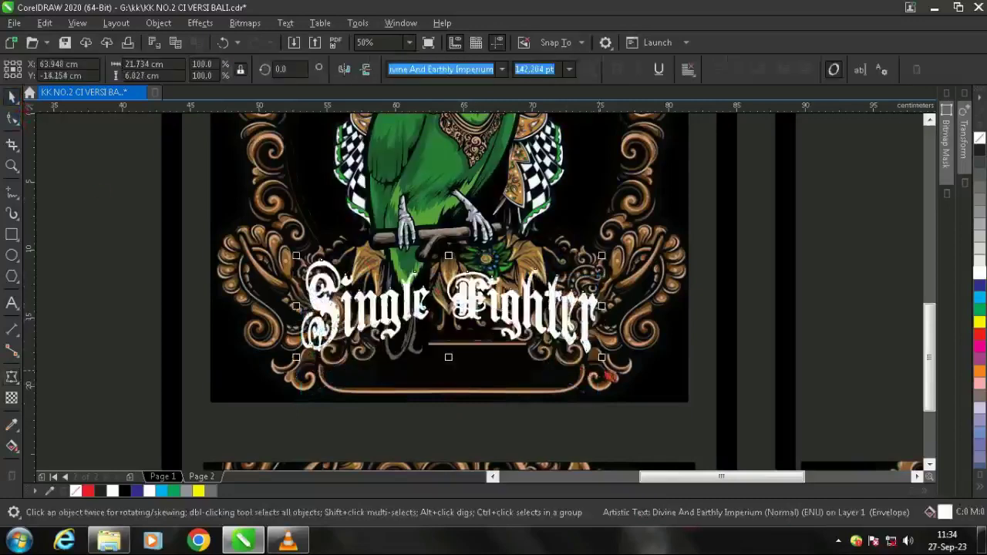
{"action": "left_click_drag", "start_coordinate": [603, 359], "coordinate": [661, 391]}
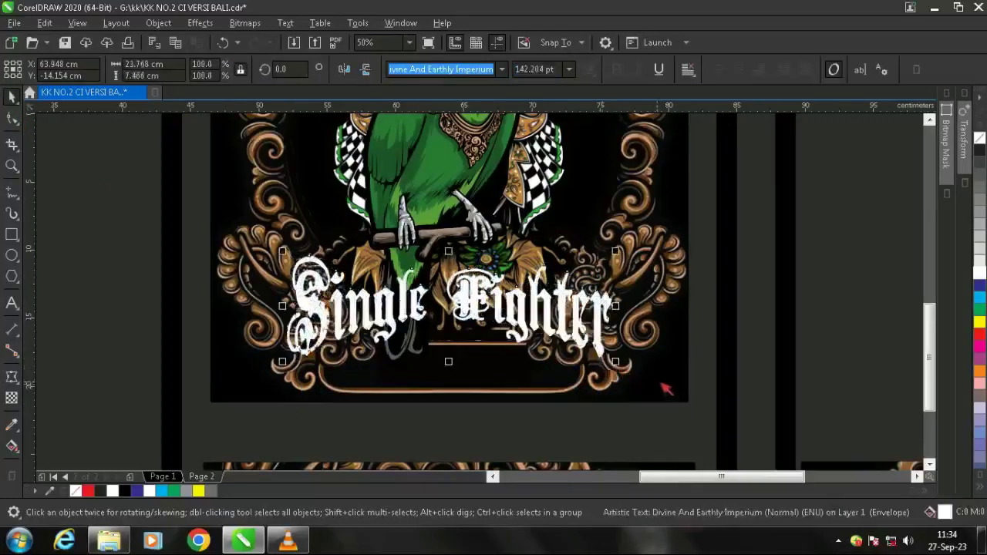
{"action": "left_click", "coordinate": [665, 390], "text": "shift"}
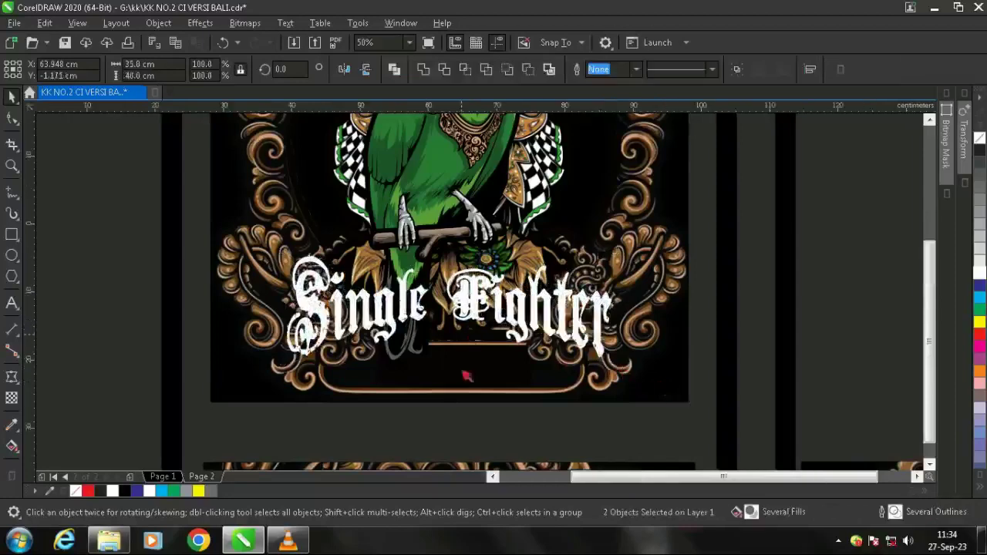
{"action": "scroll", "coordinate": [466, 376], "scroll_direction": "down", "scroll_amount": 2}
Enlarge the Your Name lettering on the frame's arch to about 16.8 cm wide
{"action": "left_click", "coordinate": [291, 289]}
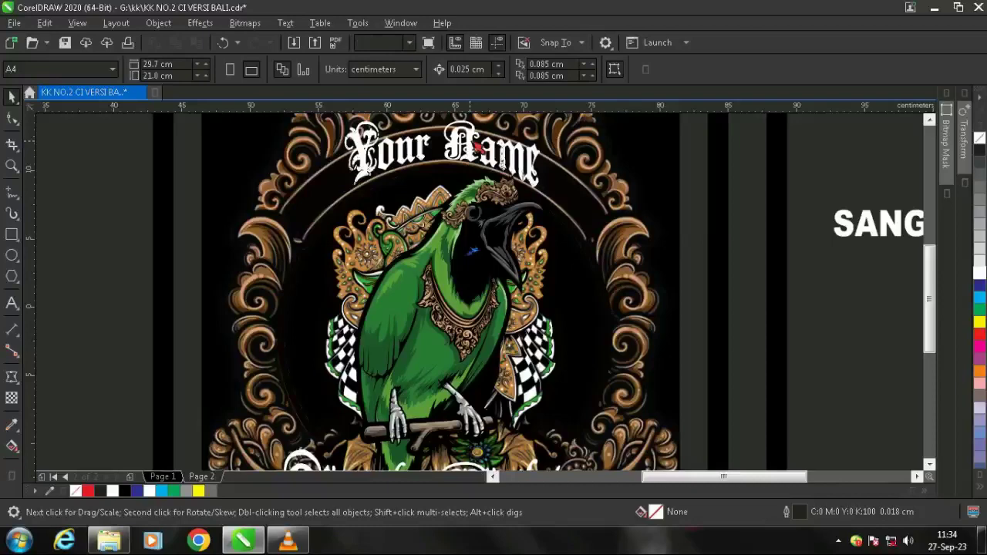
{"action": "left_click", "coordinate": [479, 146]}
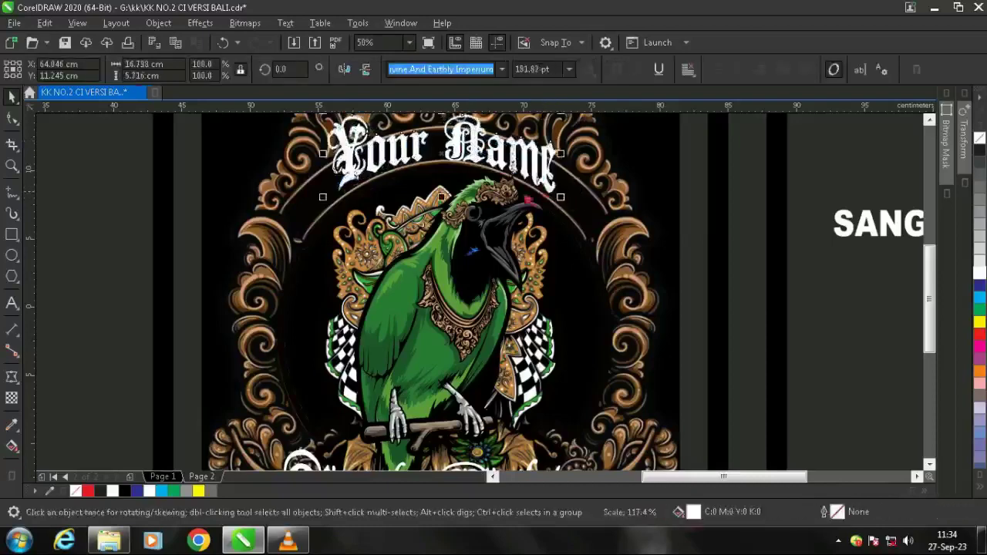
{"action": "scroll", "coordinate": [529, 199], "scroll_direction": "down", "scroll_amount": 2}
{"action": "scroll", "coordinate": [502, 193], "scroll_direction": "up", "scroll_amount": 2}
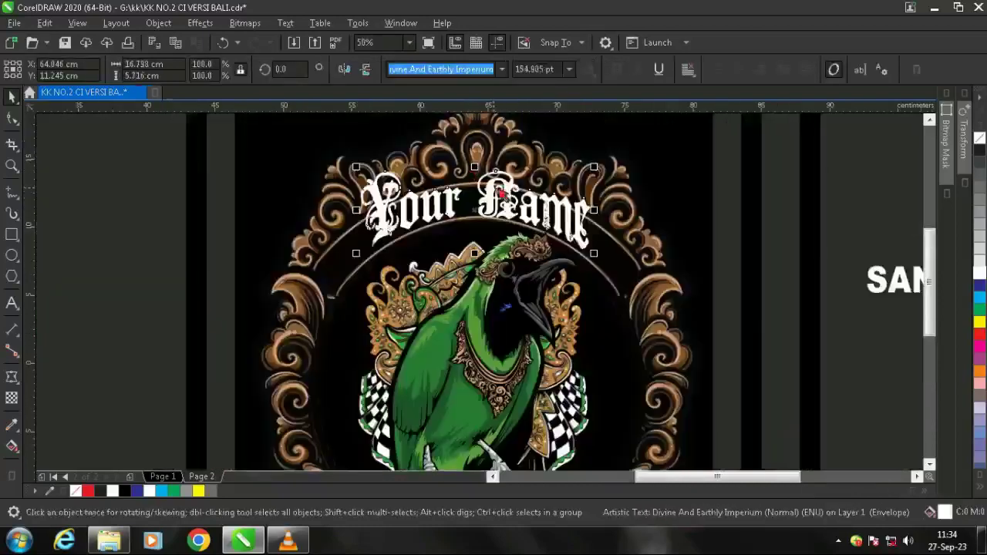
Bend the bottom edge of the Your Name envelope slightly further up and shift the lettering down a little within the arch
{"action": "key", "text": "ctrl+F7"}
{"action": "scroll", "coordinate": [493, 209], "scroll_direction": "up", "scroll_amount": 1}
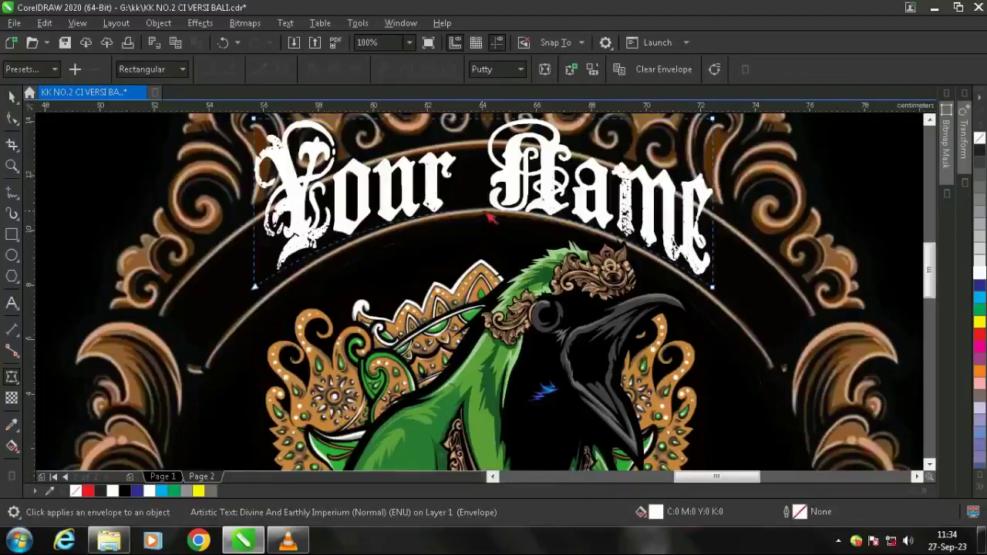
{"action": "mouse_move", "coordinate": [490, 220]}
{"action": "left_mouse_down"}
{"action": "mouse_move", "coordinate": [489, 200]}
{"action": "mouse_move", "coordinate": [490, 209]}
{"action": "left_mouse_up"}
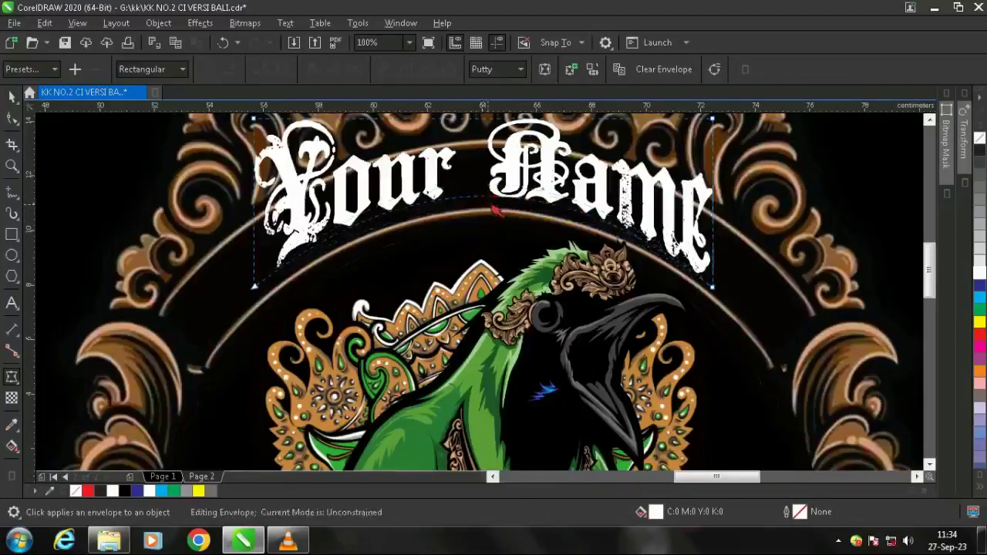
{"action": "scroll", "coordinate": [496, 211], "scroll_direction": "down", "scroll_amount": 1}
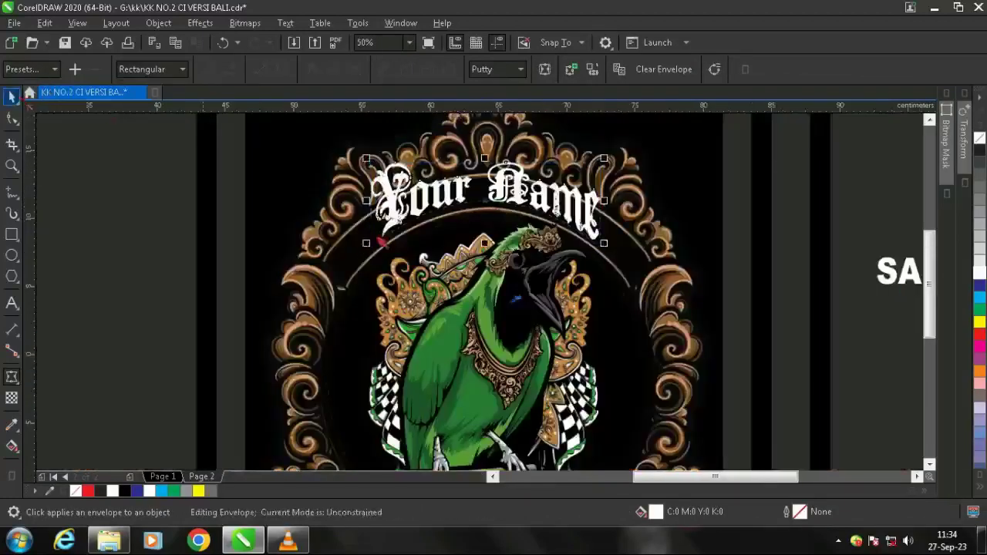
{"action": "key", "text": "space"}
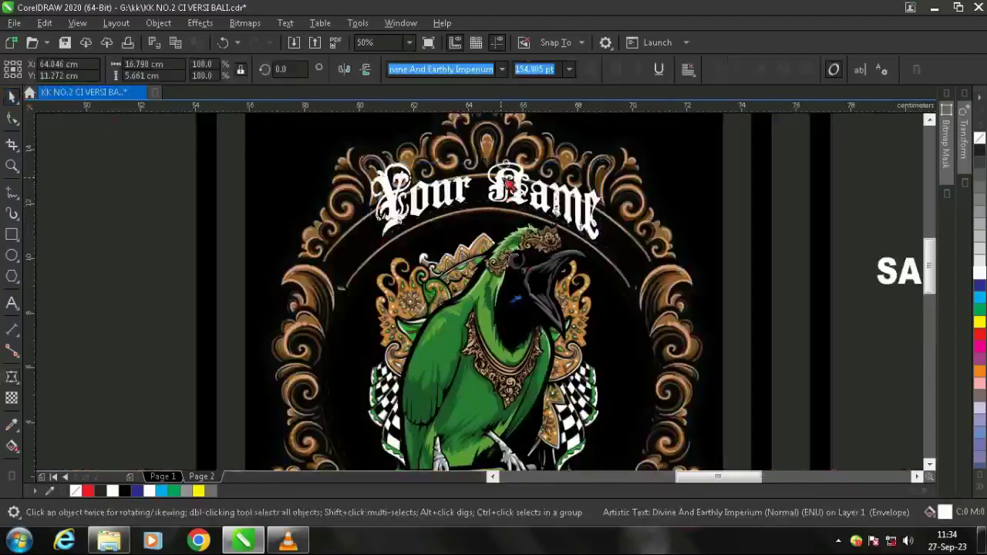
{"action": "scroll", "coordinate": [509, 184], "scroll_direction": "up", "scroll_amount": 1}
{"action": "mouse_move", "coordinate": [509, 185]}
{"action": "left_mouse_down"}
{"action": "mouse_move", "coordinate": [505, 198]}
{"action": "mouse_move", "coordinate": [511, 192]}
{"action": "left_mouse_up"}
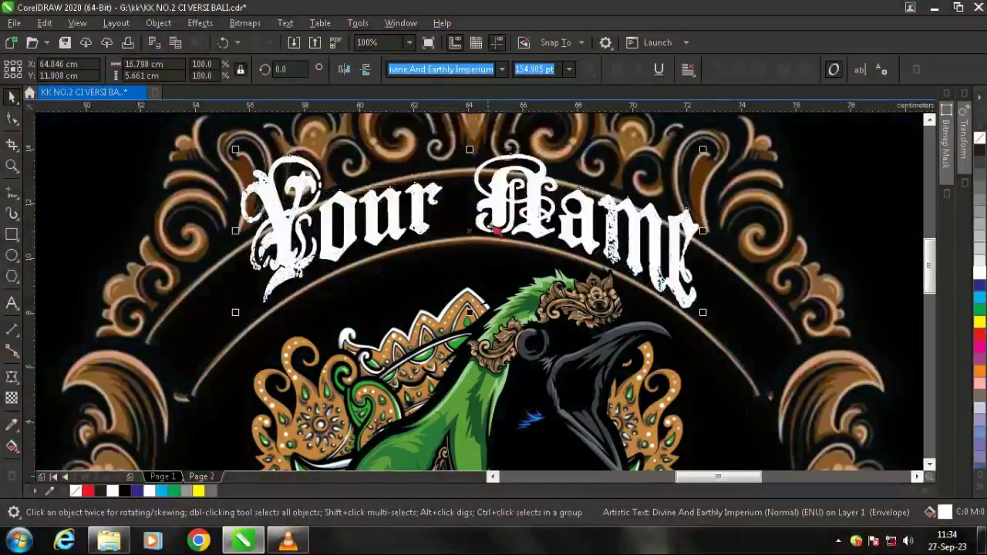
{"action": "scroll", "coordinate": [493, 248], "scroll_direction": "down", "scroll_amount": 1}
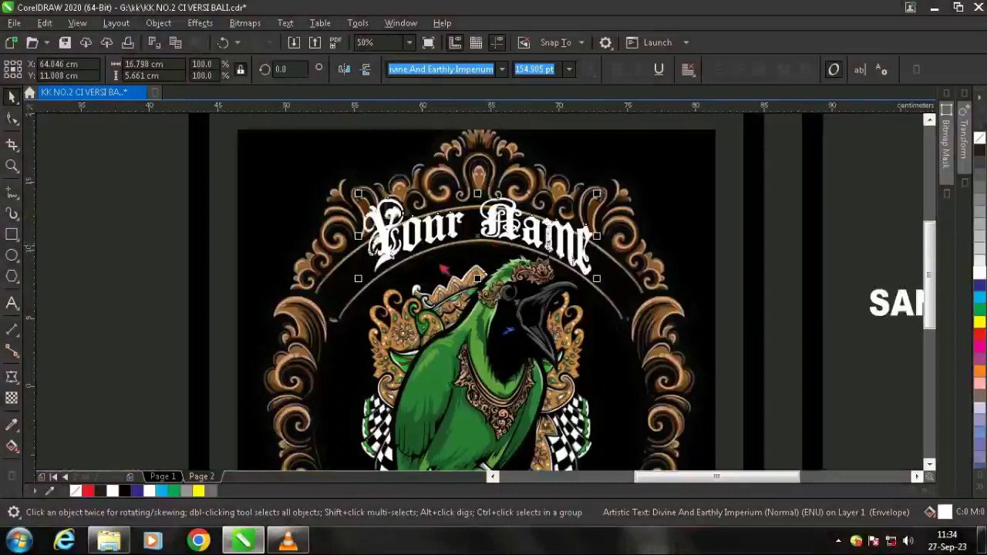
Start the Contour tool on the Your Name lettering and open its contour offset for editing
{"action": "left_click", "coordinate": [19, 380]}
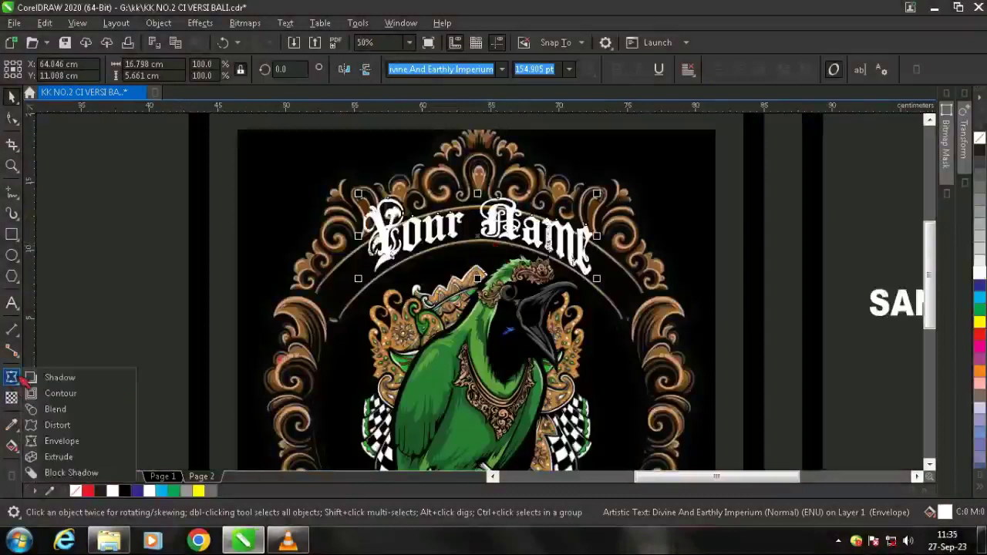
{"action": "left_click", "coordinate": [60, 394]}
{"action": "left_click", "coordinate": [498, 70]}
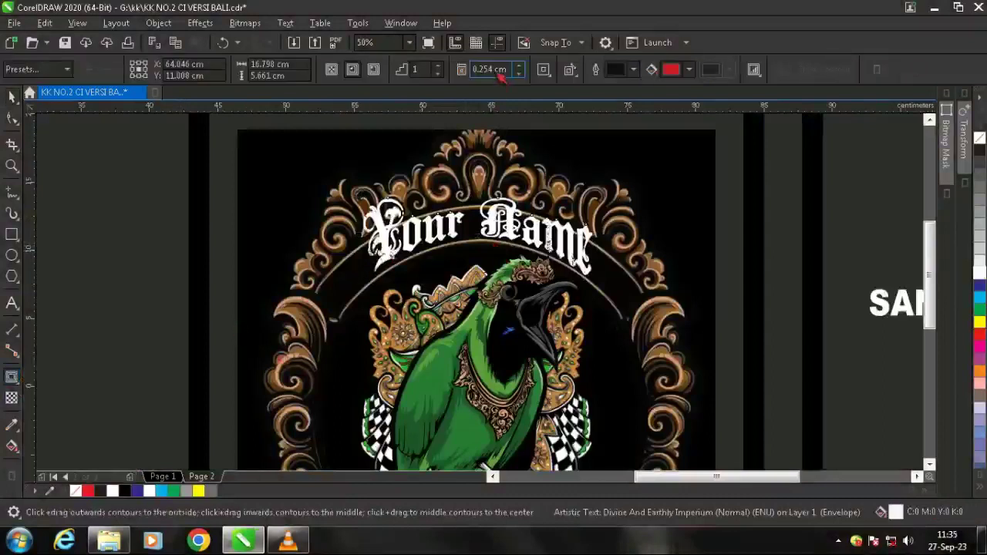